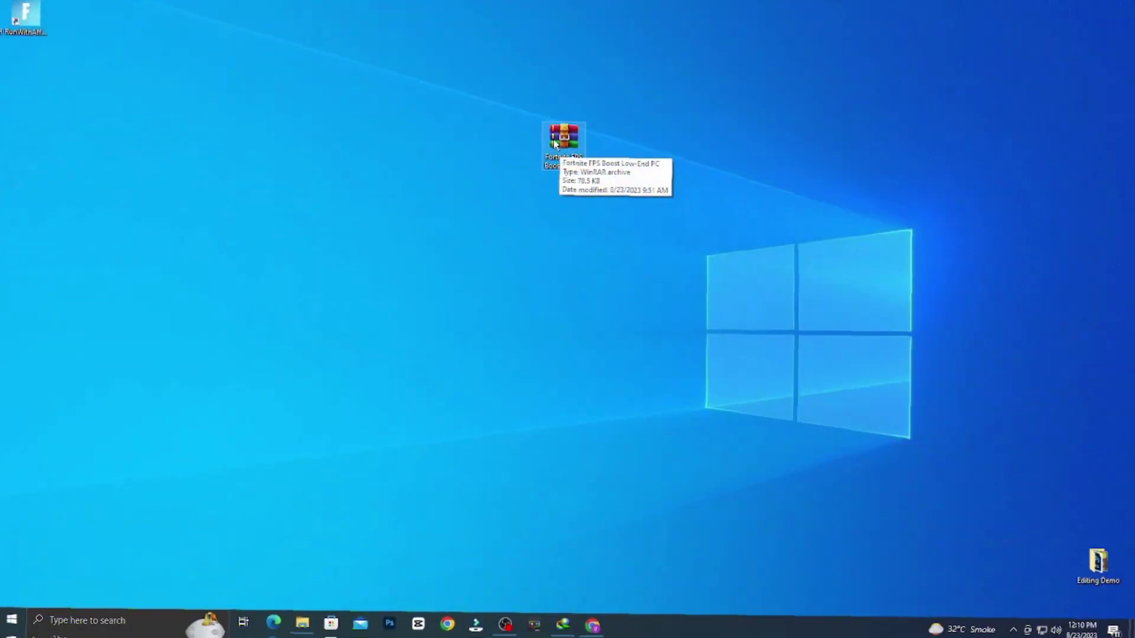
- Extract the Fortnite FPS Boost Low-End PC archive on the desktop
right_click(556, 144)
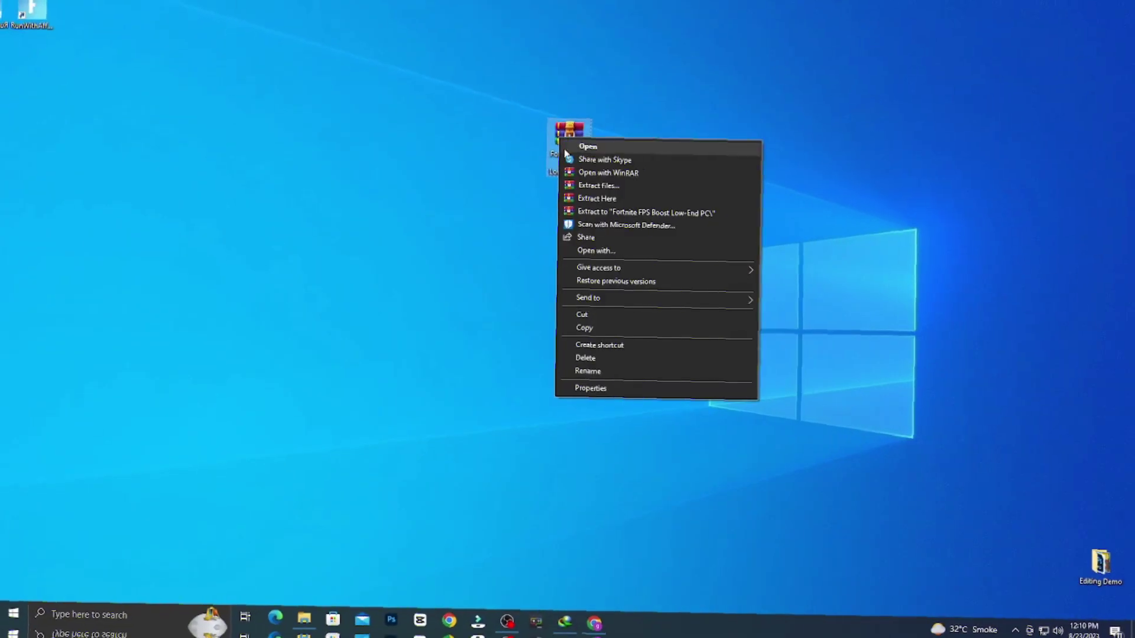
click(615, 194)
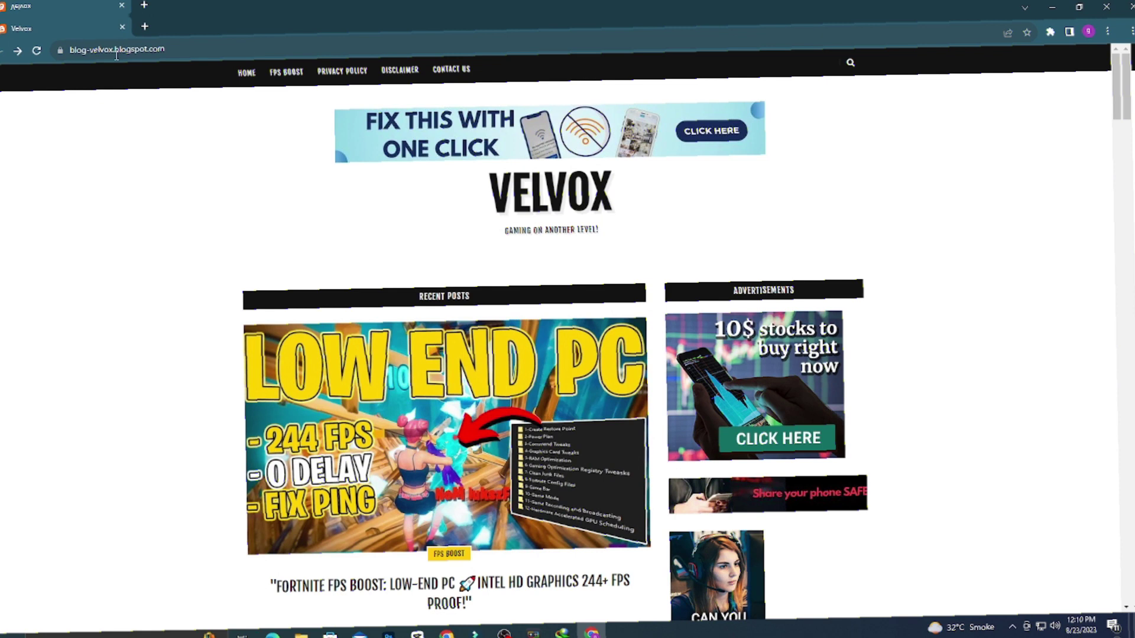
- Open the "Fortnite FPS Boost: Low-End PC" post on the Velvox blog and view its download instructions
scroll(454, 434, down, 3)
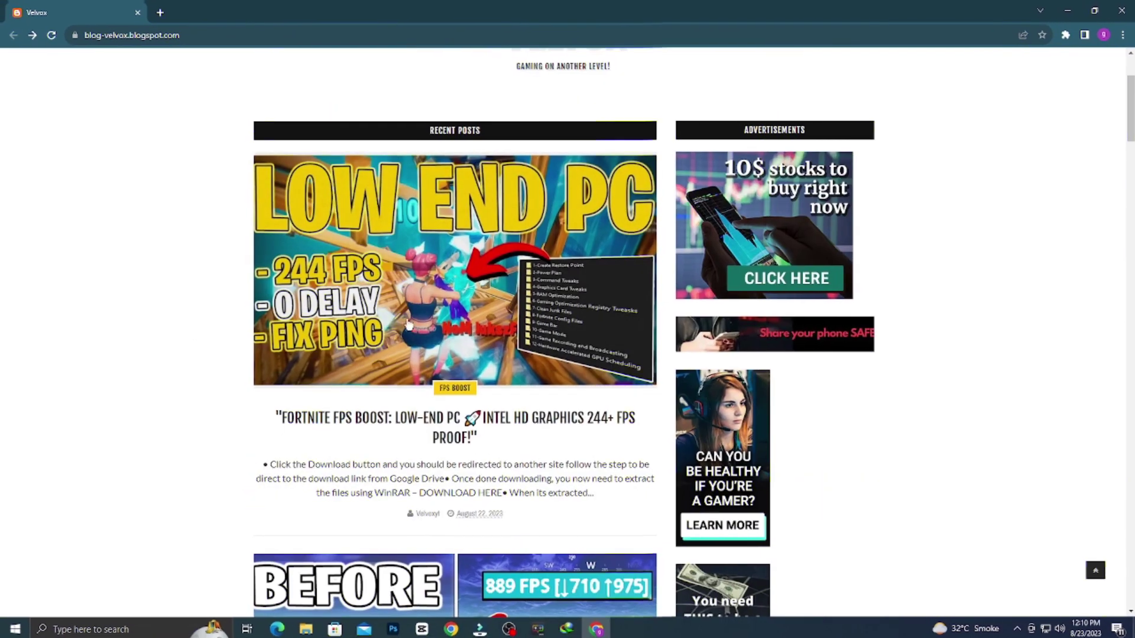
click(453, 434)
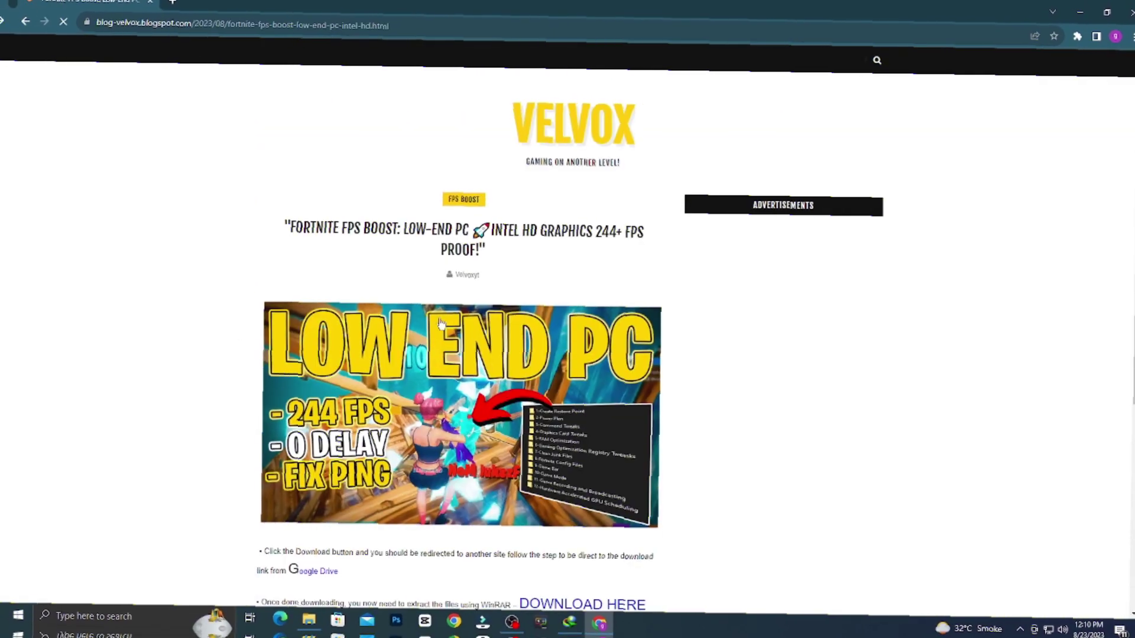
scroll(443, 324, down, 3)
scroll(449, 326, down, 3)
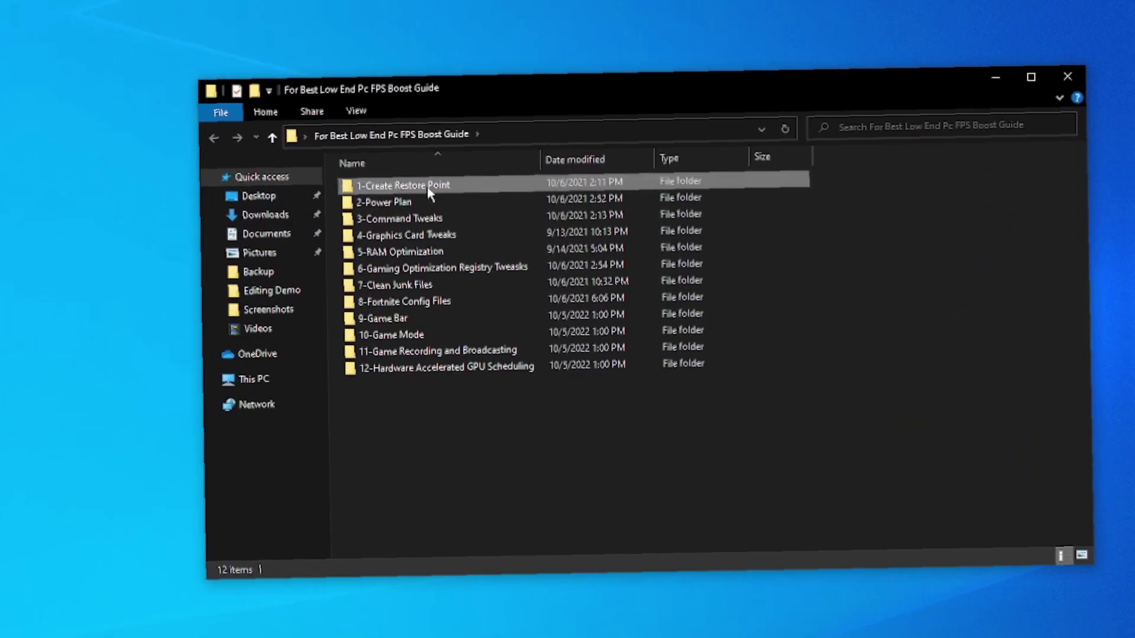
- Open the Restore Point shortcut from 1-Create Restore Point, view the drive D: protection configuration, and close System Properties
double_click(426, 186)
double_click(389, 195)
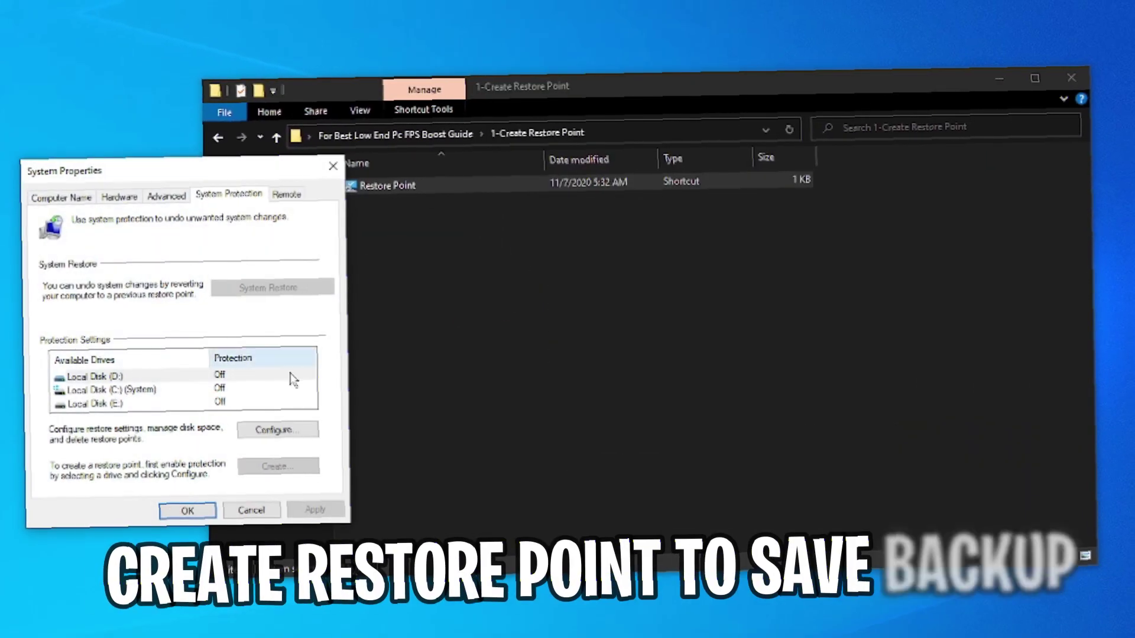
click(277, 429)
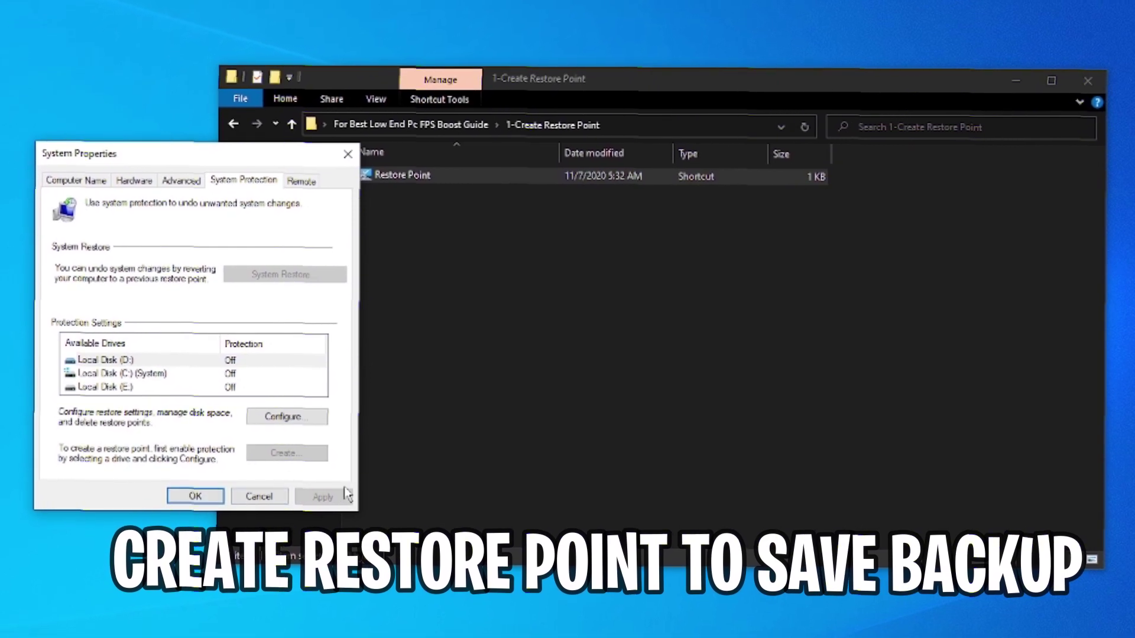
click(190, 491)
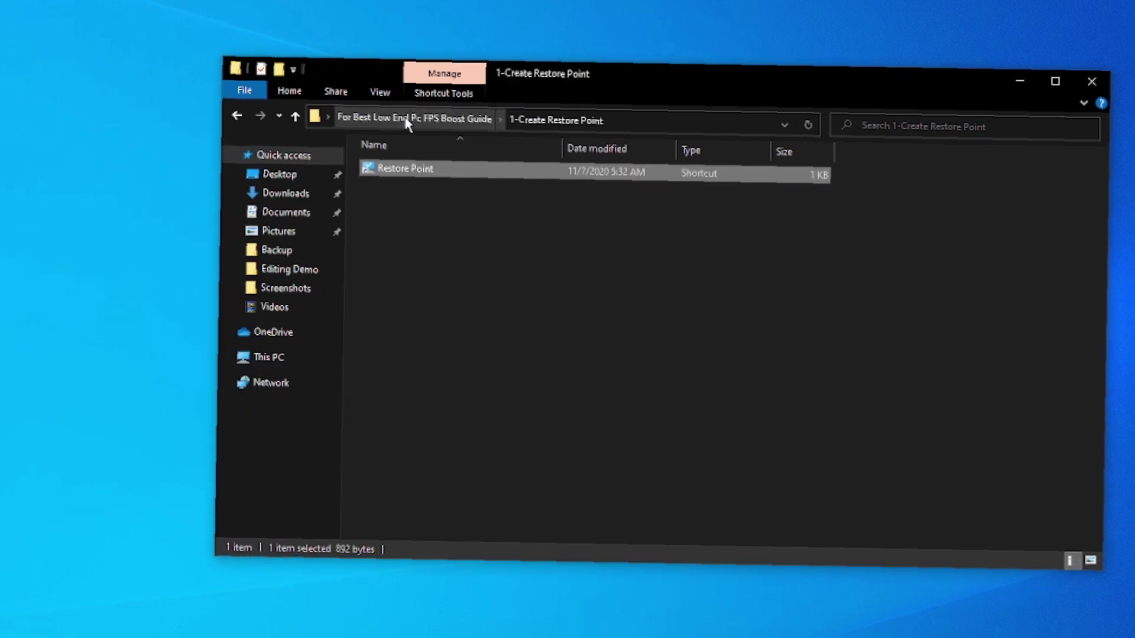
- Open Power Options from the 2-Power Plan folder, view the Create a power plan page, and close the window
click(406, 119)
double_click(392, 182)
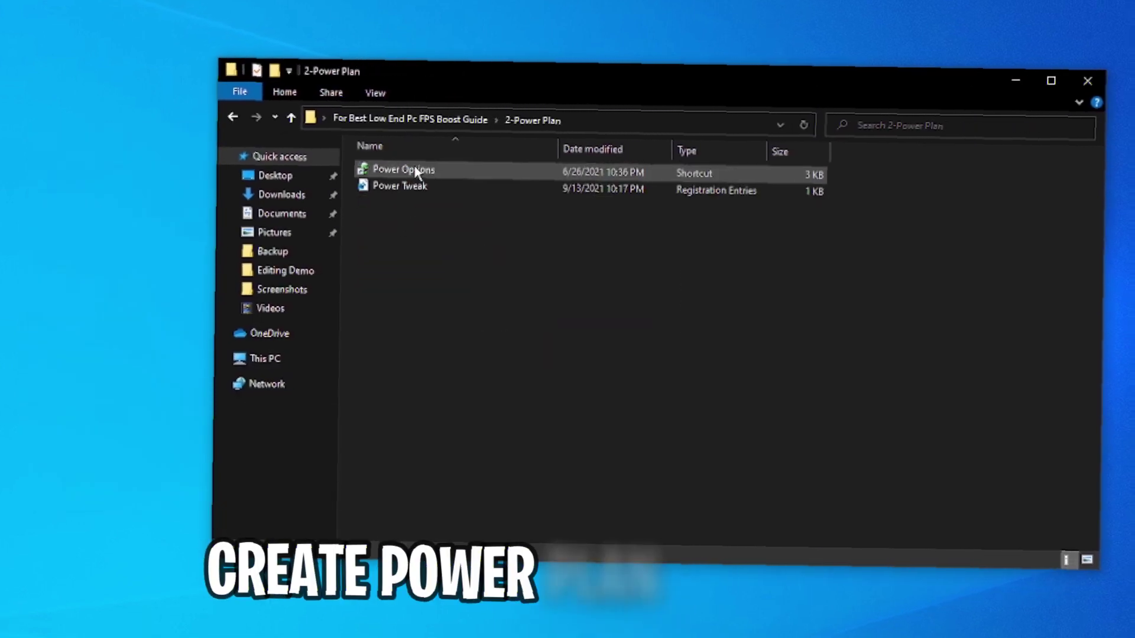
double_click(415, 174)
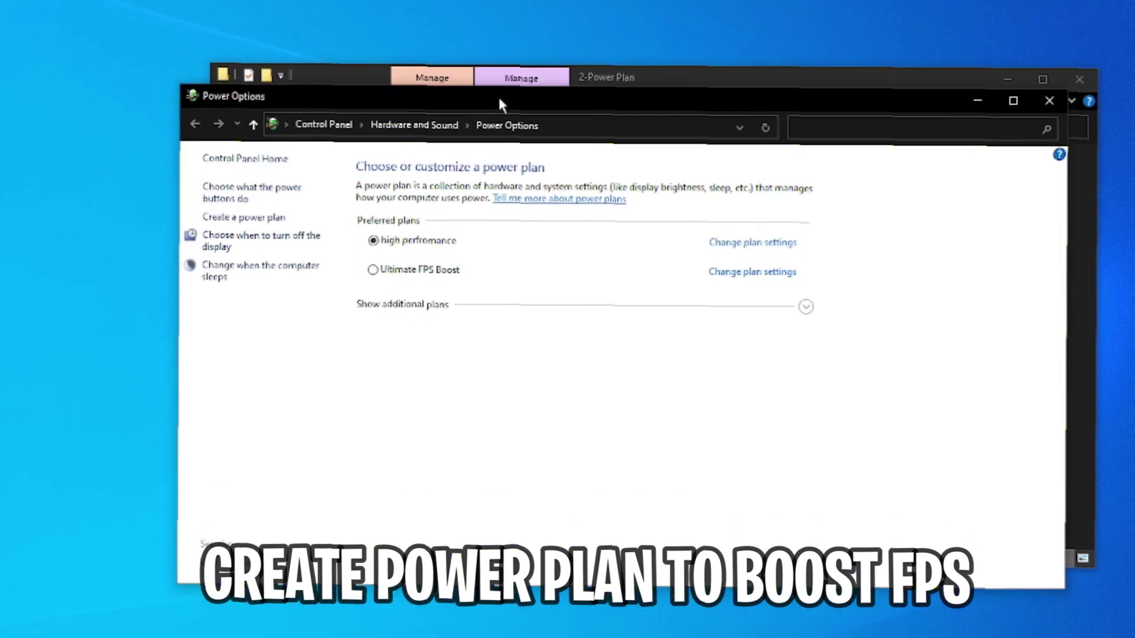
click(248, 227)
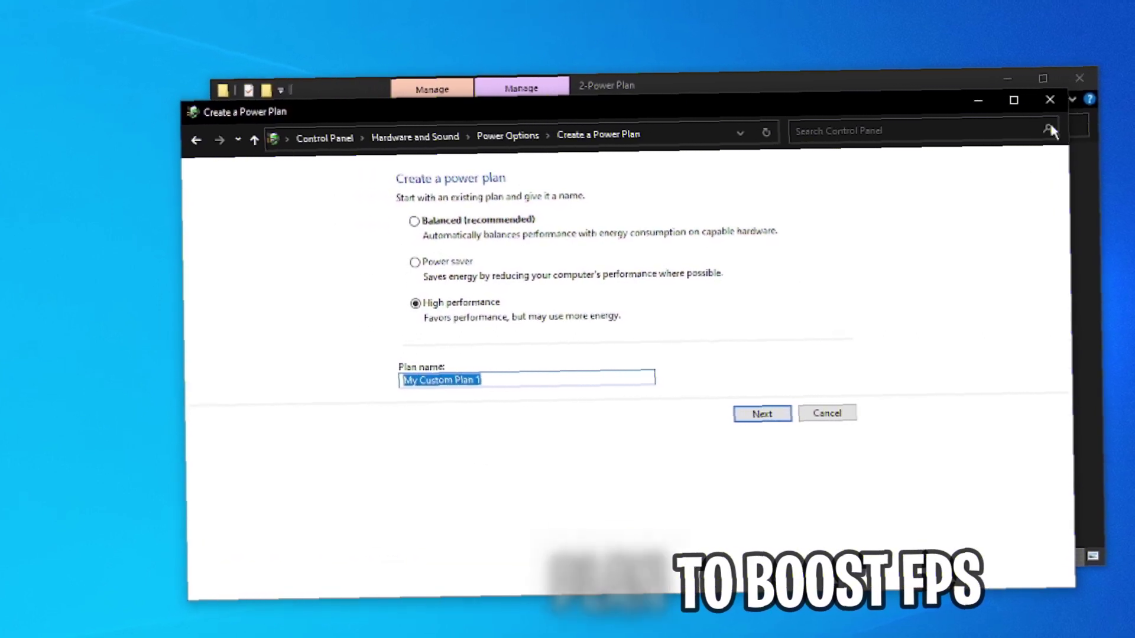
click(1049, 99)
- Show the Merge option for the Power Tweak registry file without running it, and return to the main guide folder
click(391, 199)
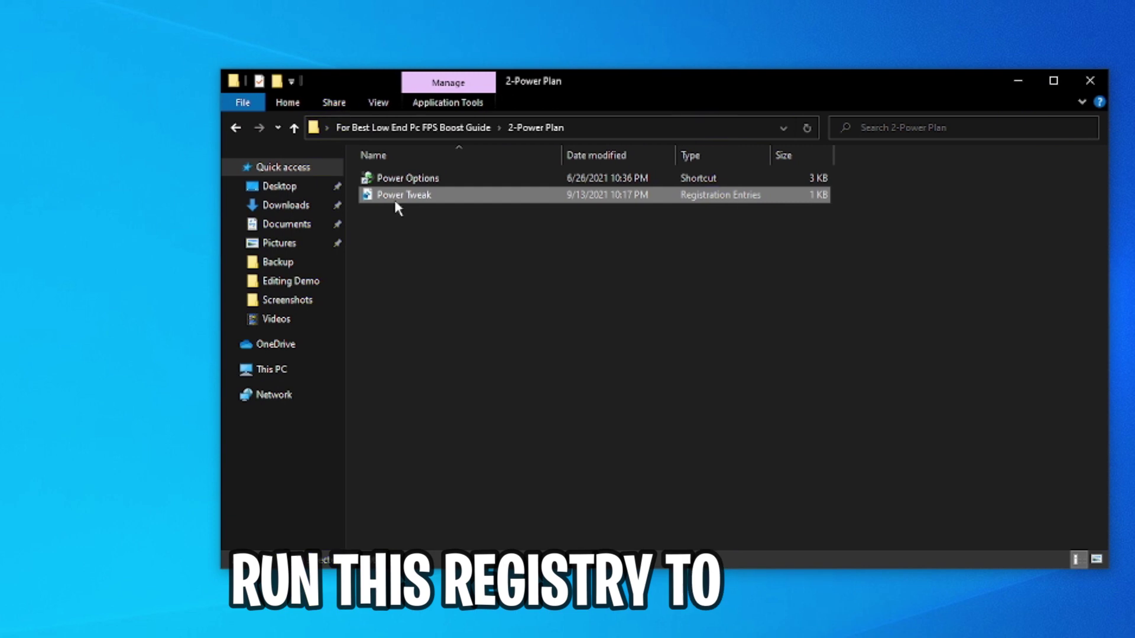
right_click(395, 200)
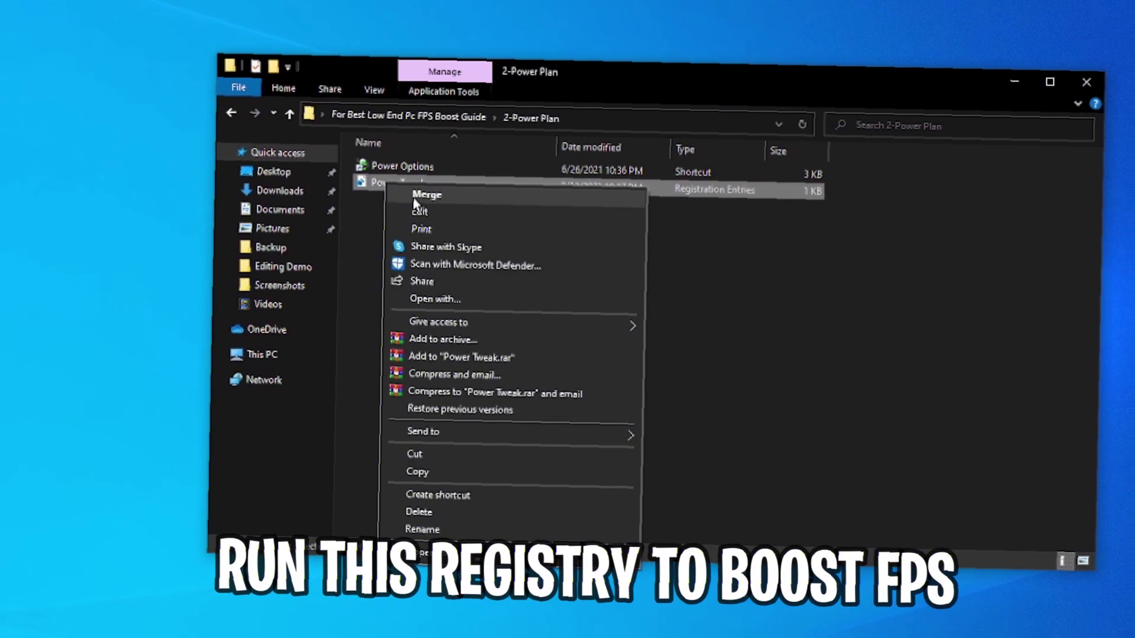
click(385, 118)
click(384, 119)
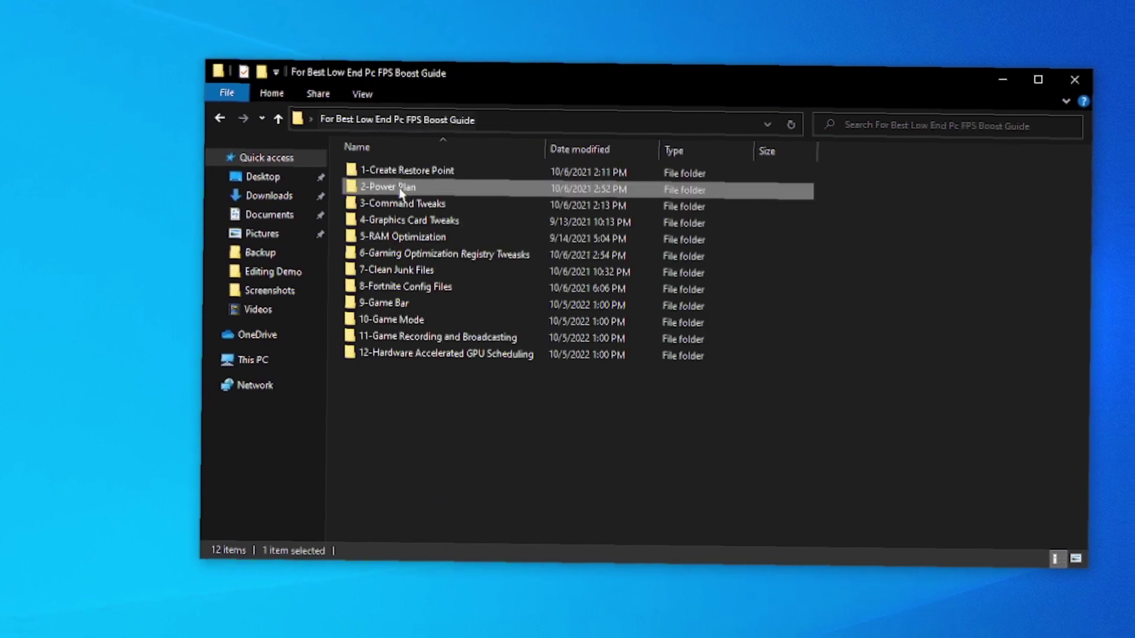
- In 3-Command Tweaks, show the Run as administrator option for Disable Useless Activities and Important Tweaks without running it, and return to the guide folder
double_click(406, 204)
drag(397, 219, 398, 180)
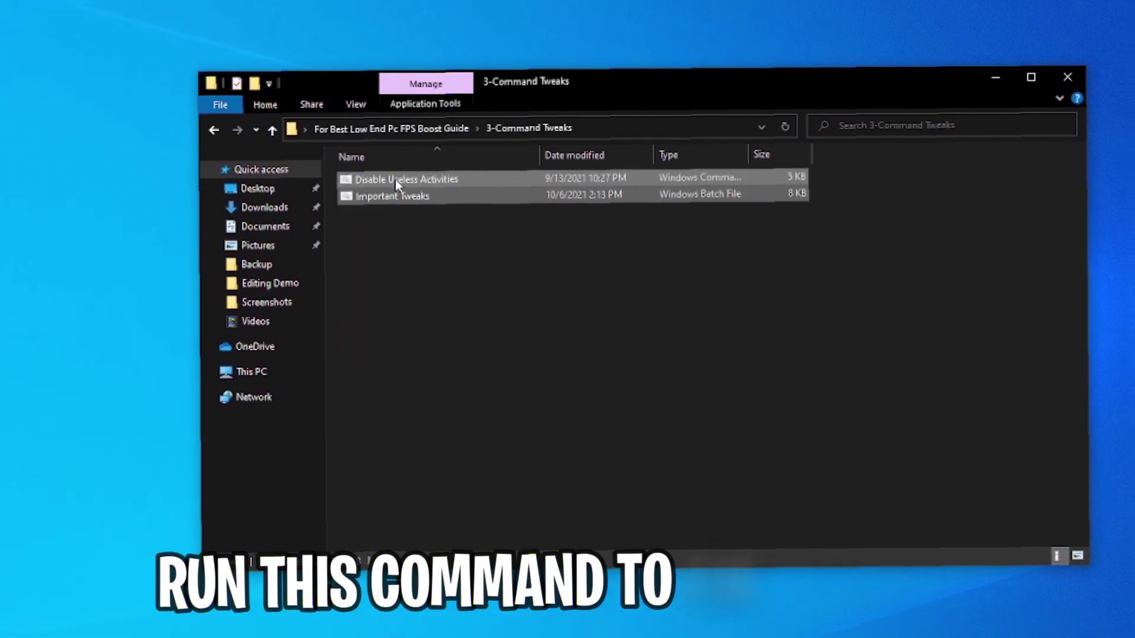
right_click(401, 181)
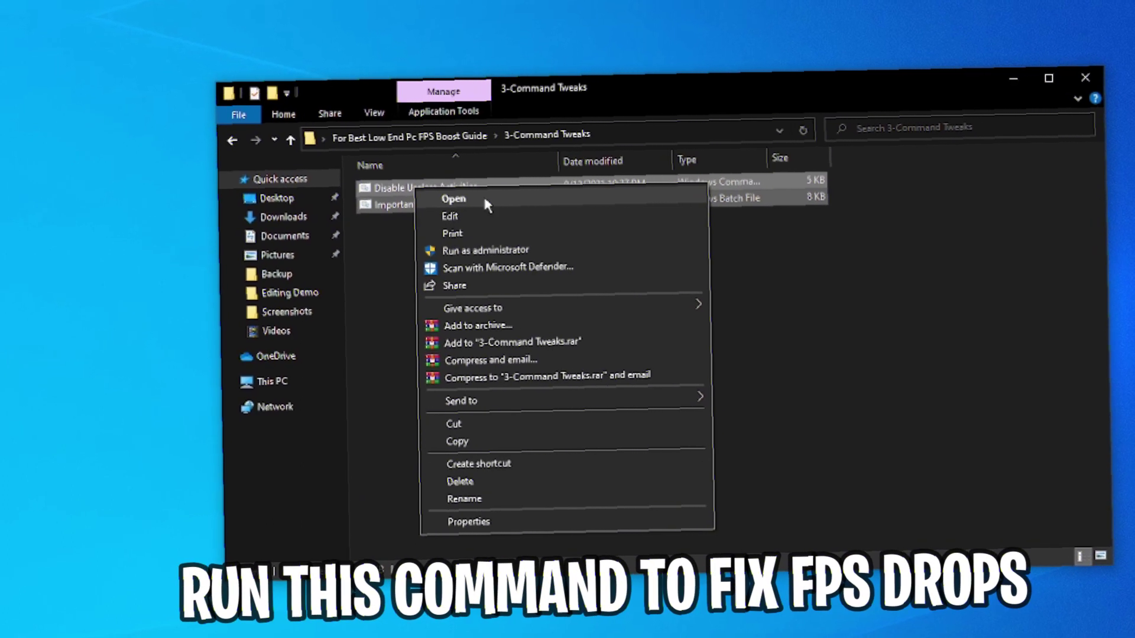
click(409, 185)
right_click(410, 185)
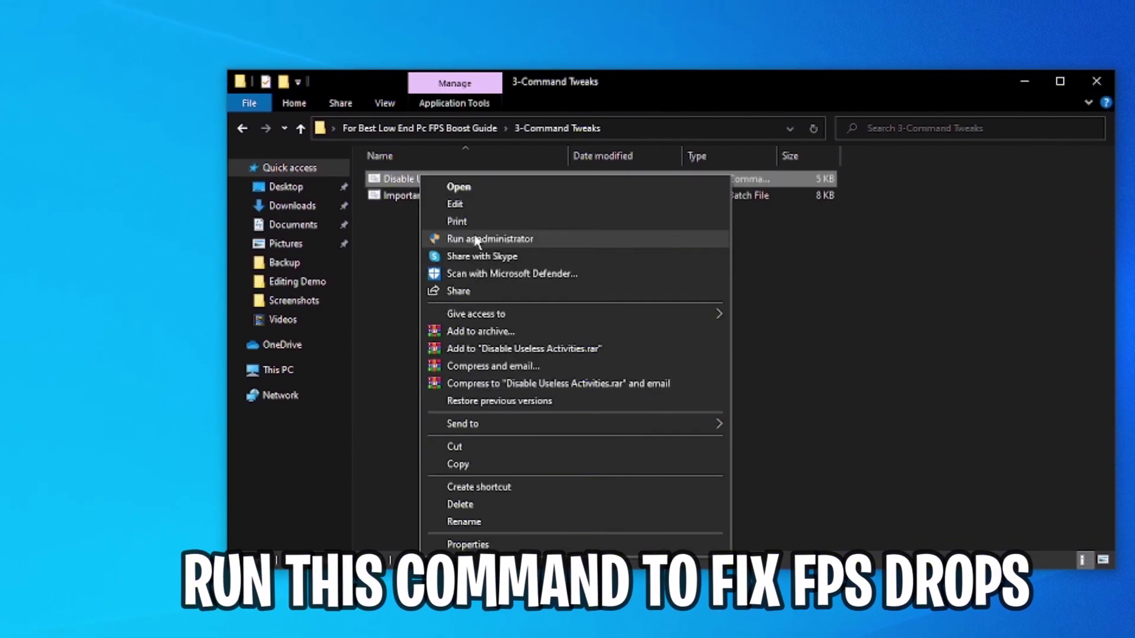
click(406, 192)
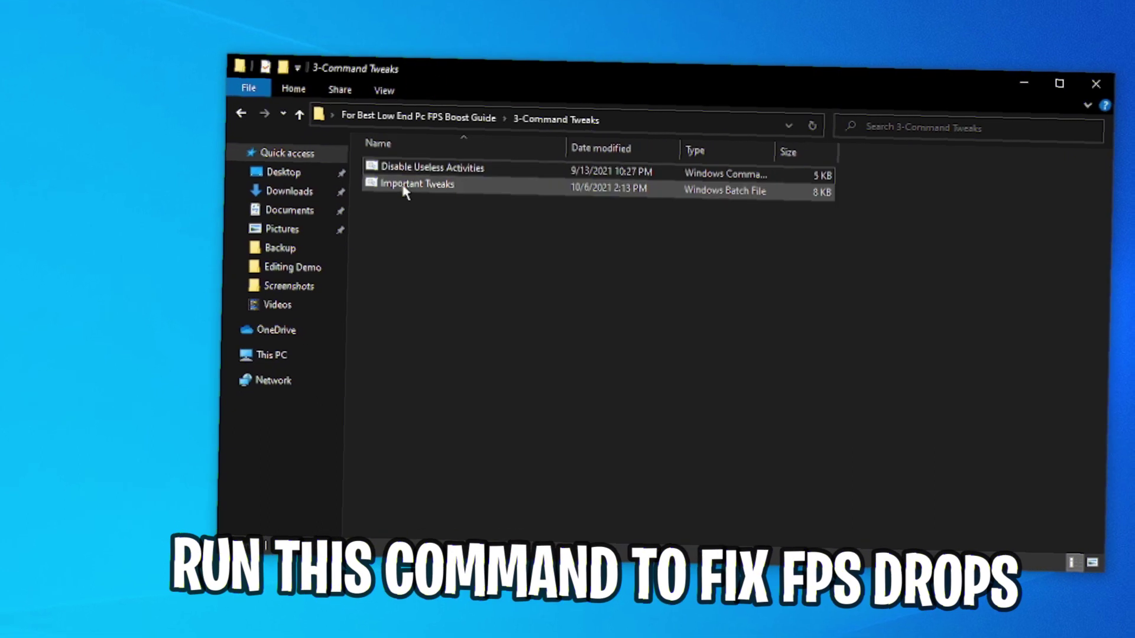
right_click(407, 194)
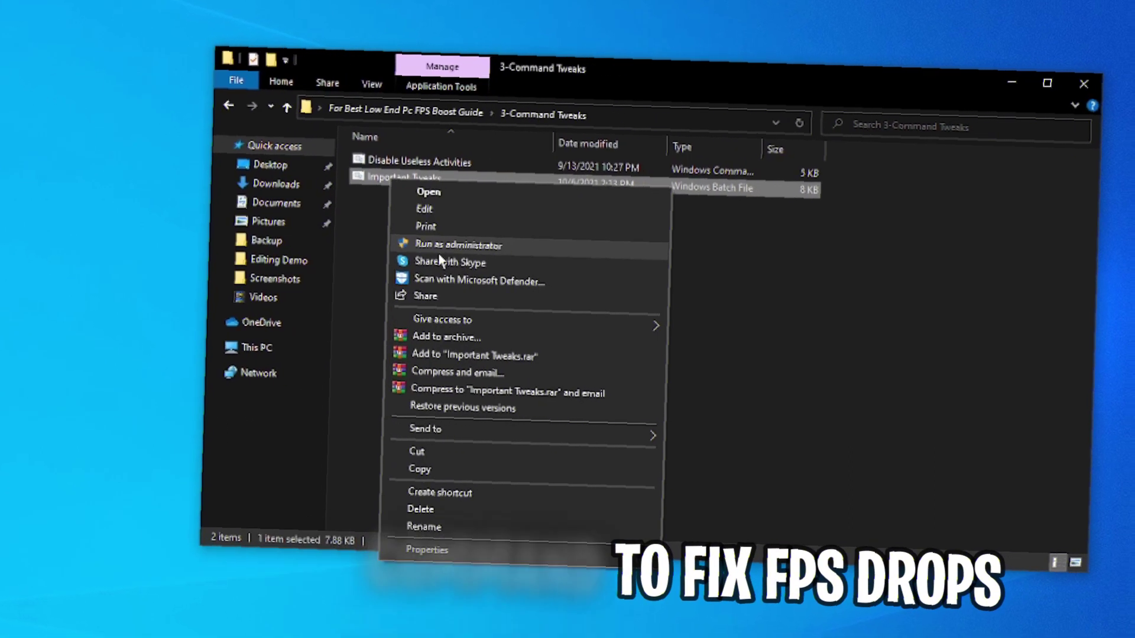
click(708, 289)
click(381, 115)
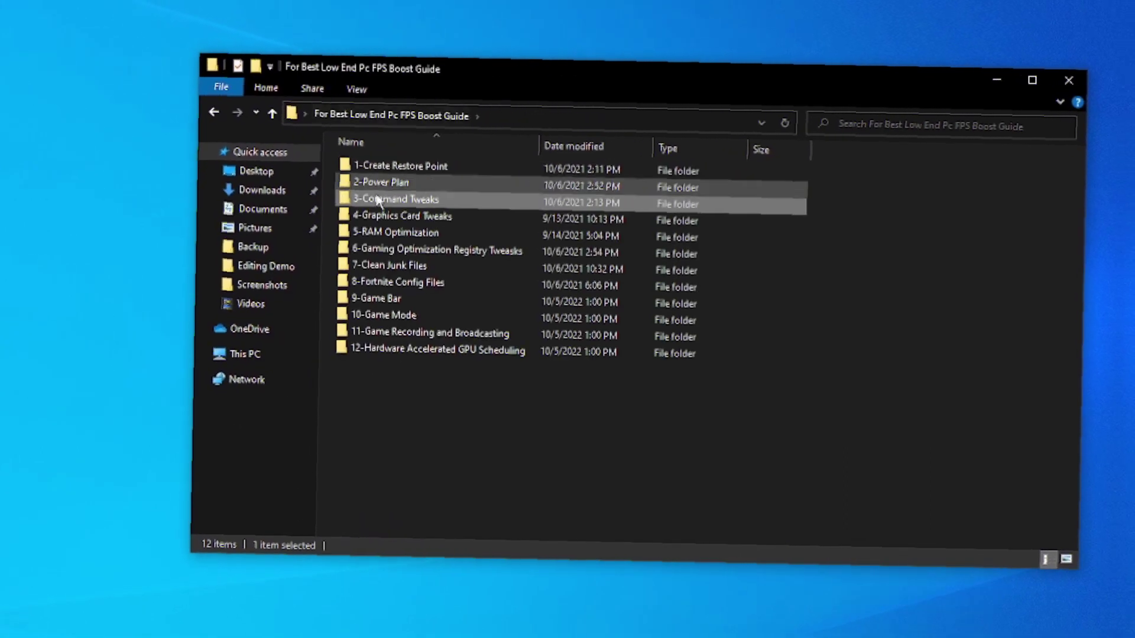
- Open the AMD folder in 4-Graphics Card Tweaks, show the AMD registry file's Merge option without running it, and return to the guide folder
double_click(384, 217)
click(365, 195)
click(367, 216)
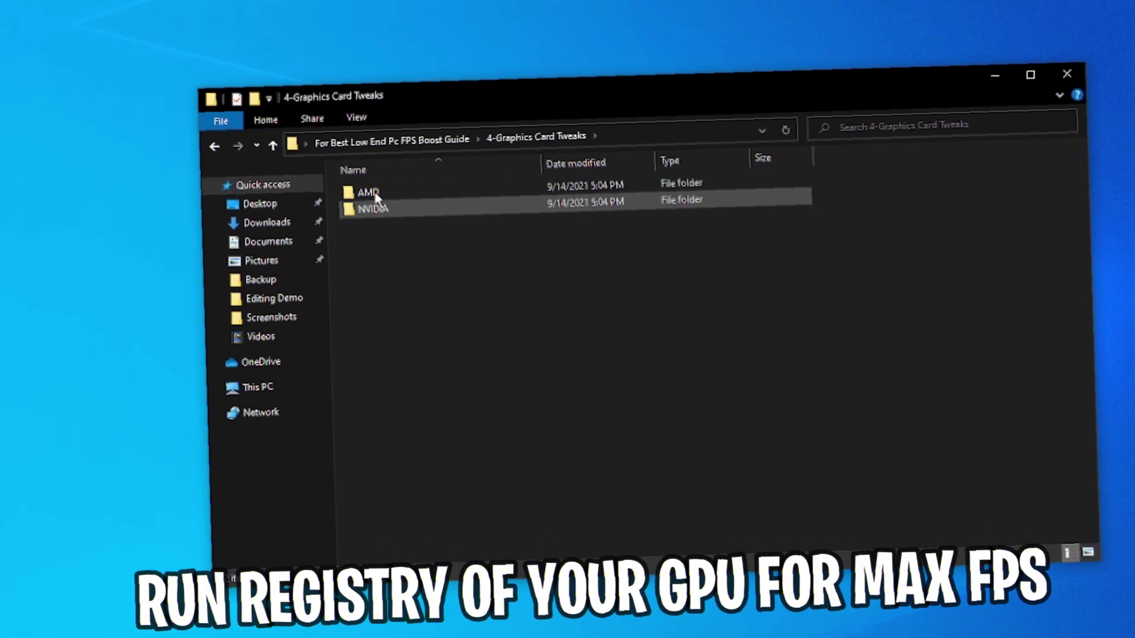
double_click(394, 198)
click(395, 195)
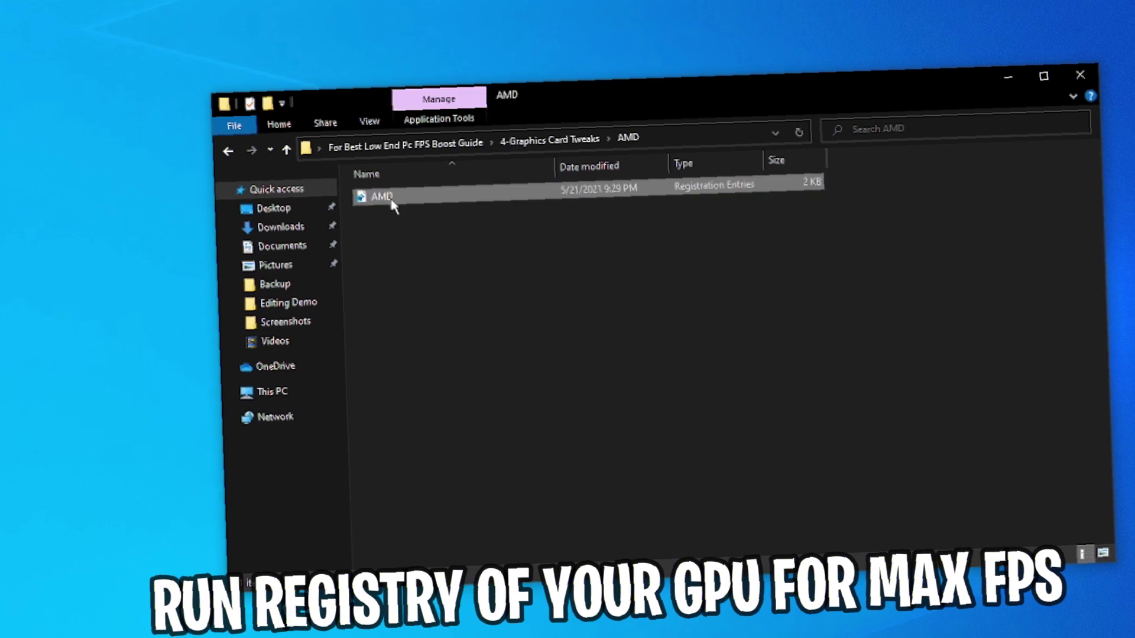
right_click(395, 196)
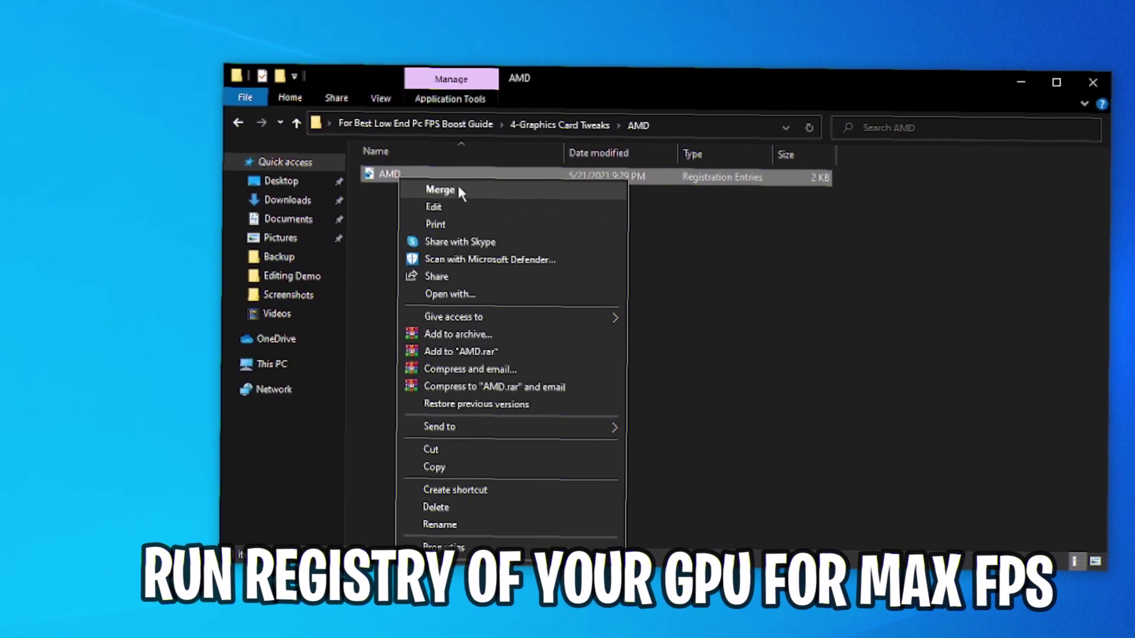
click(654, 241)
click(390, 116)
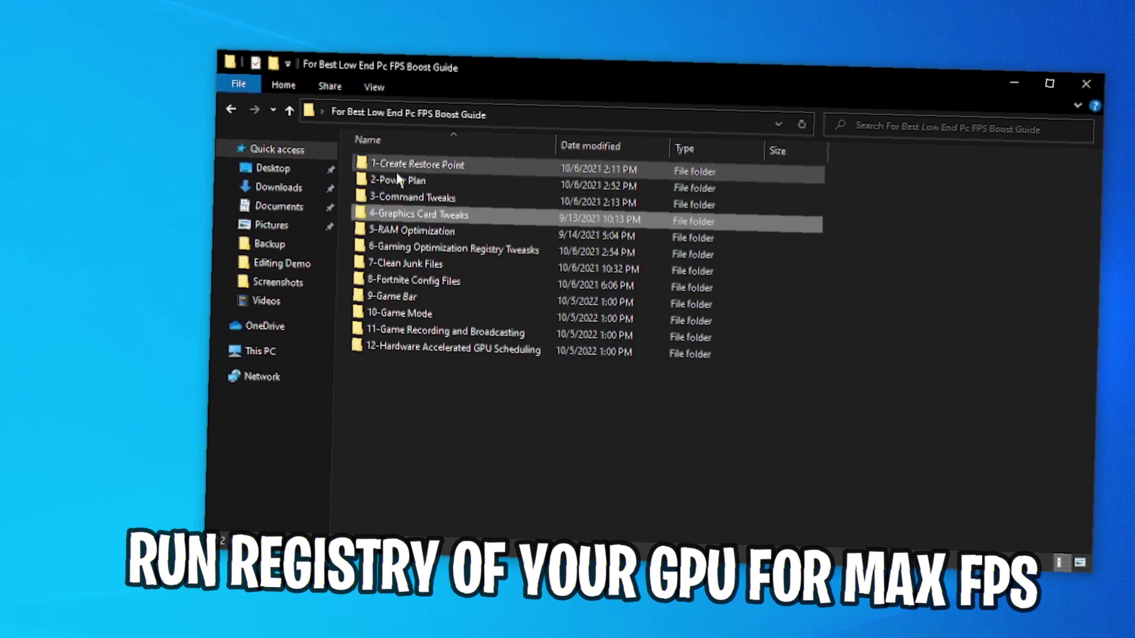
- Open the NVIDIA folder in 4-Graphics Card Tweaks, show the NVIDIA registry file's Merge option without running it, and return to the guide folder
double_click(395, 201)
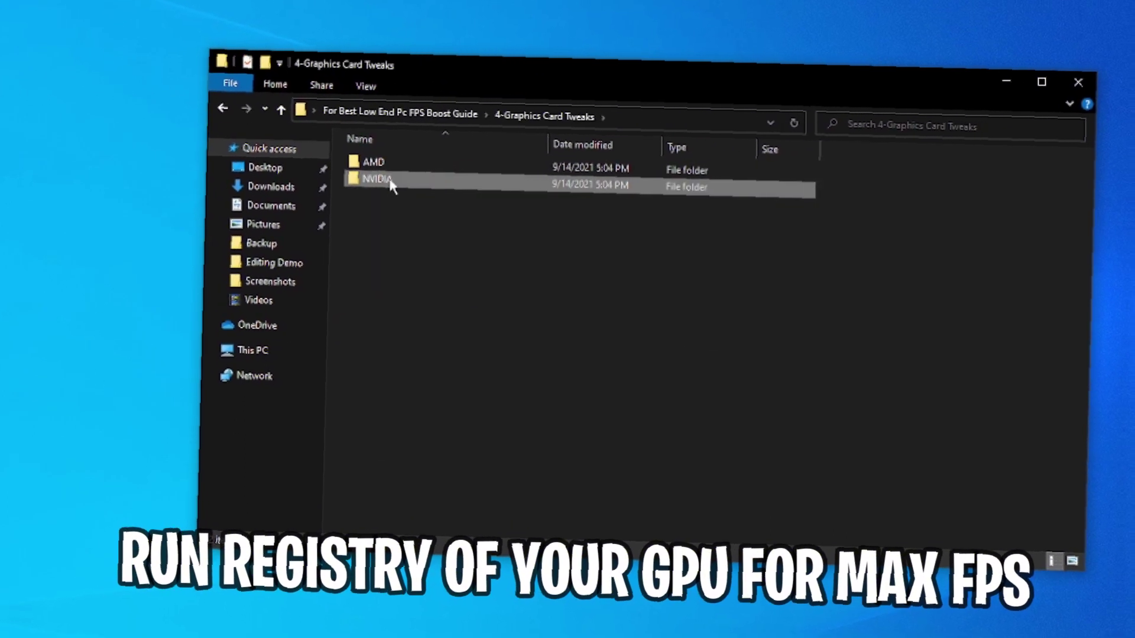
click(378, 180)
double_click(438, 192)
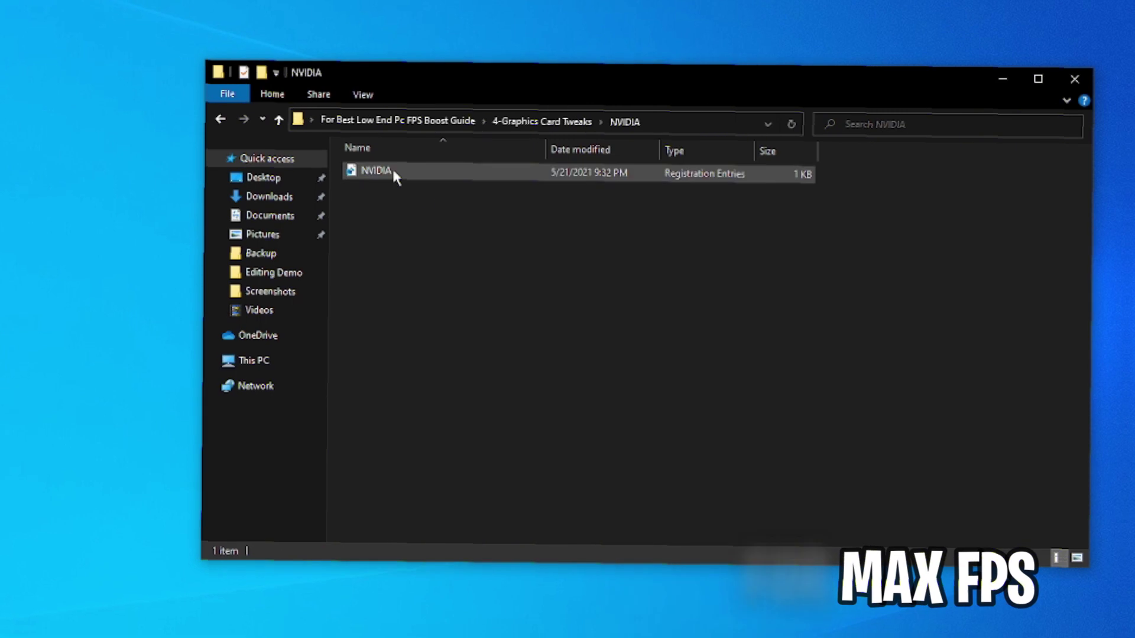
click(392, 174)
right_click(393, 176)
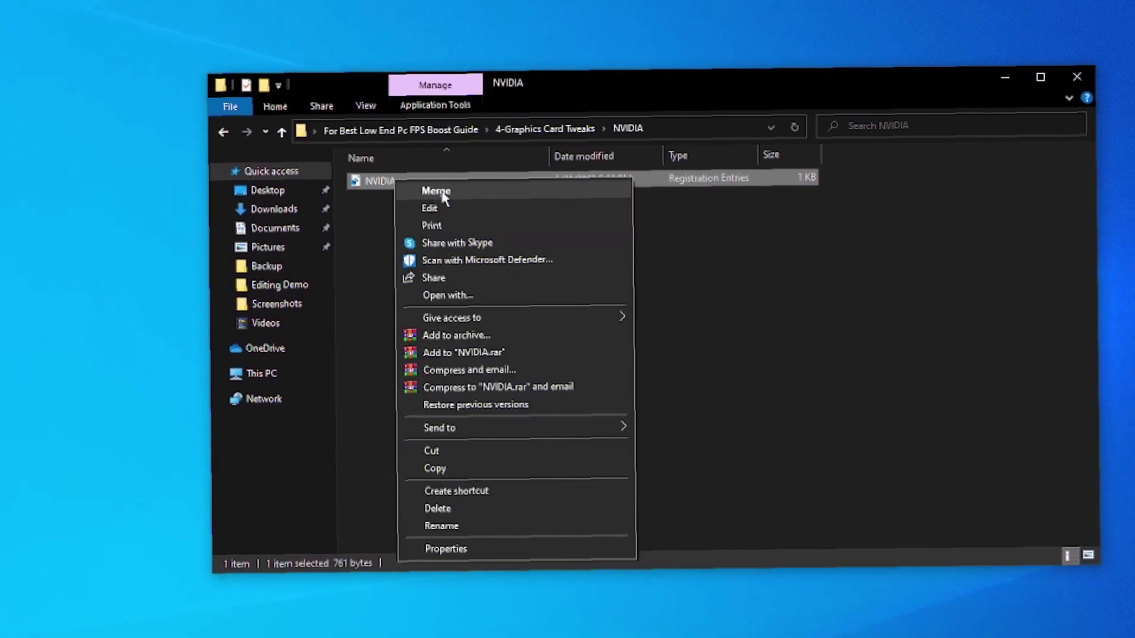
click(246, 142)
click(228, 137)
click(228, 137)
- Open 5-RAM Optimization and show the Merge option for the 16GB Ram registry file without running it
click(412, 252)
double_click(415, 253)
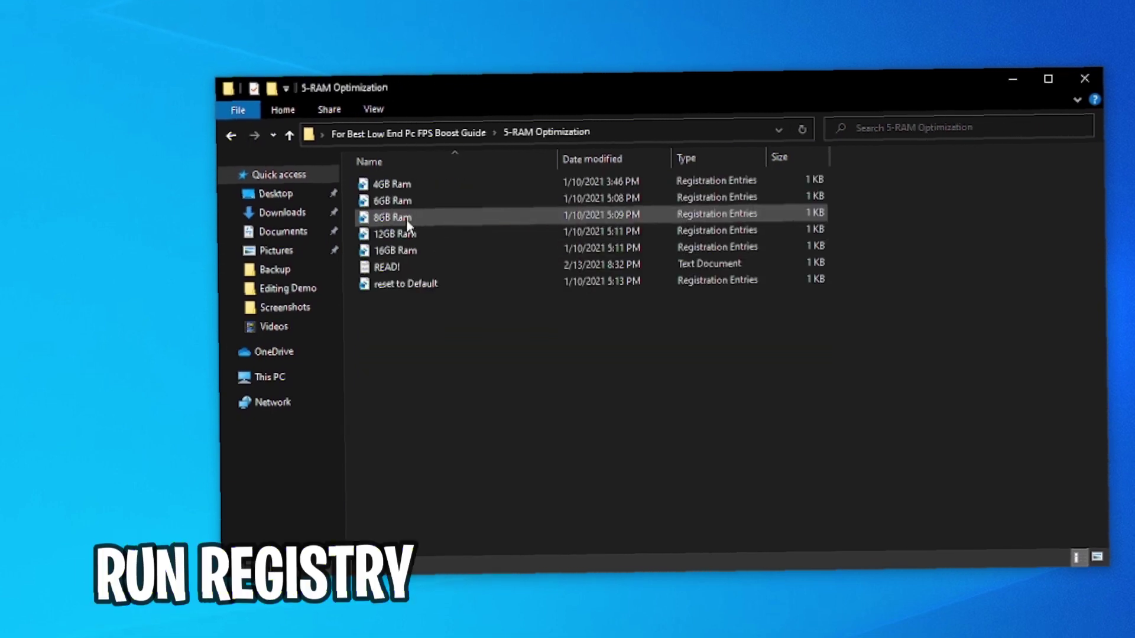
click(392, 247)
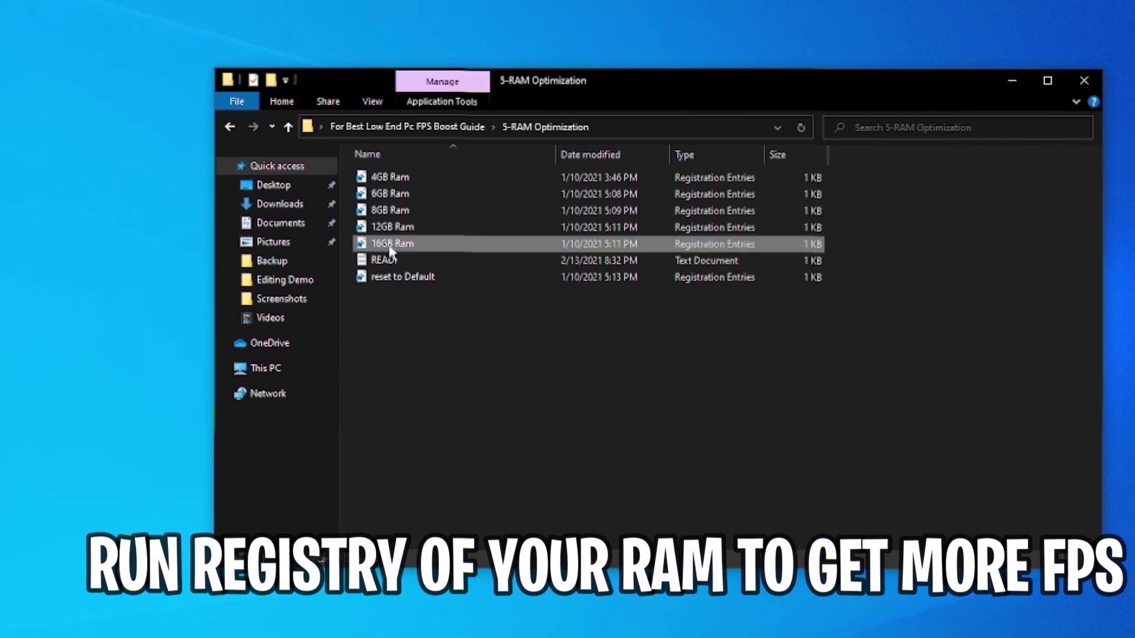
right_click(416, 249)
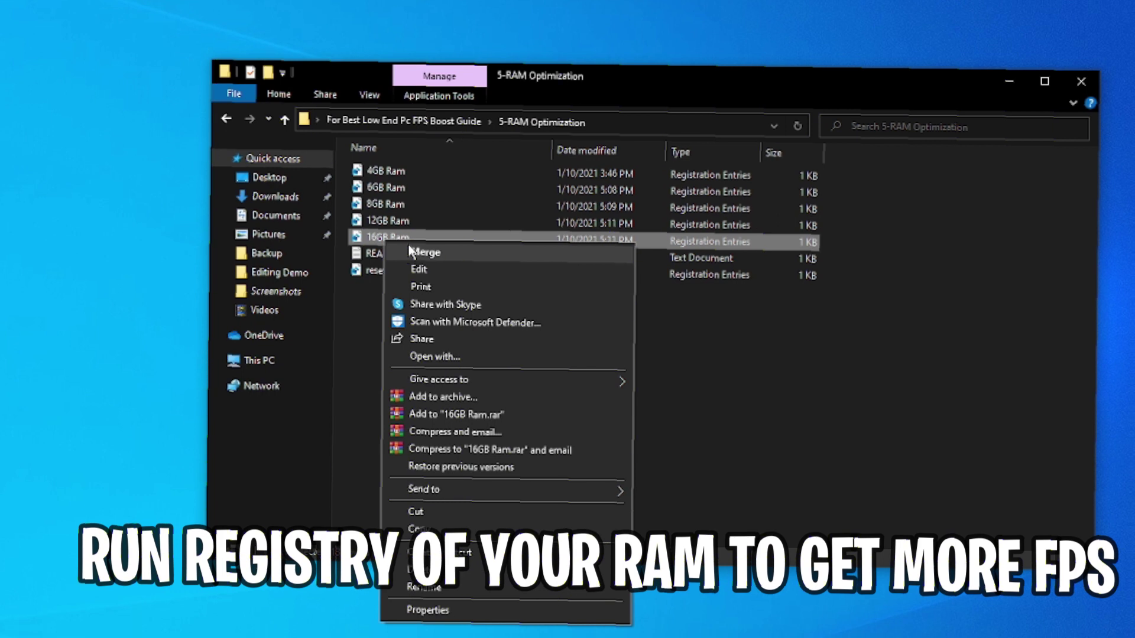
click(354, 320)
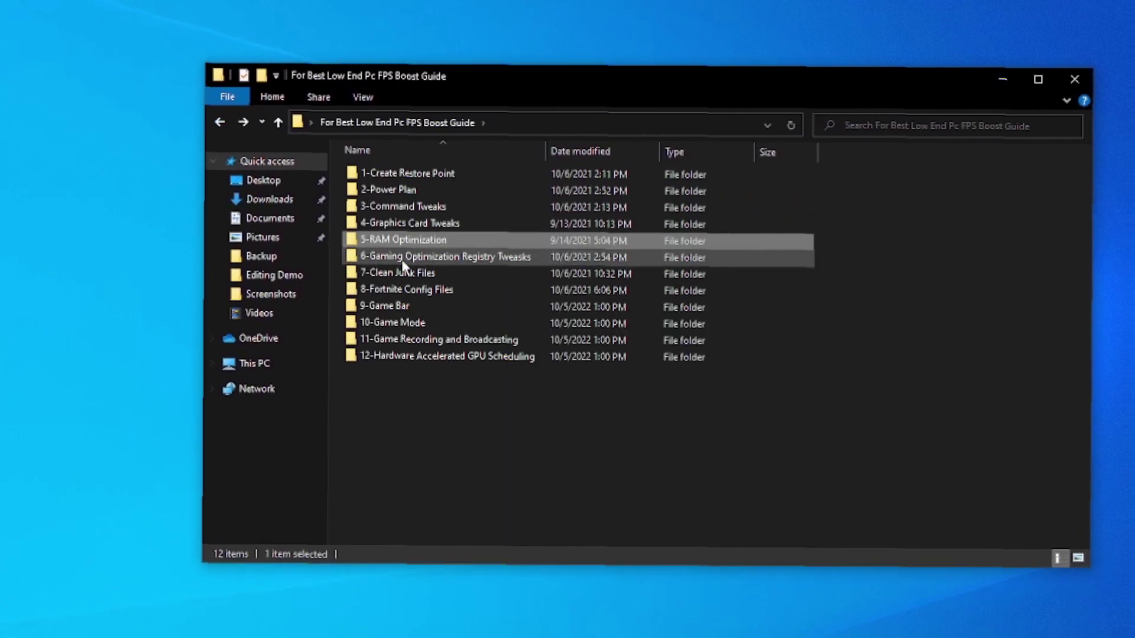
- Open 6-Gaming Optimization Registry Tweasks, select all its registry files, and show their Merge option without running it
double_click(390, 258)
drag(381, 464, 504, 201)
right_click(504, 205)
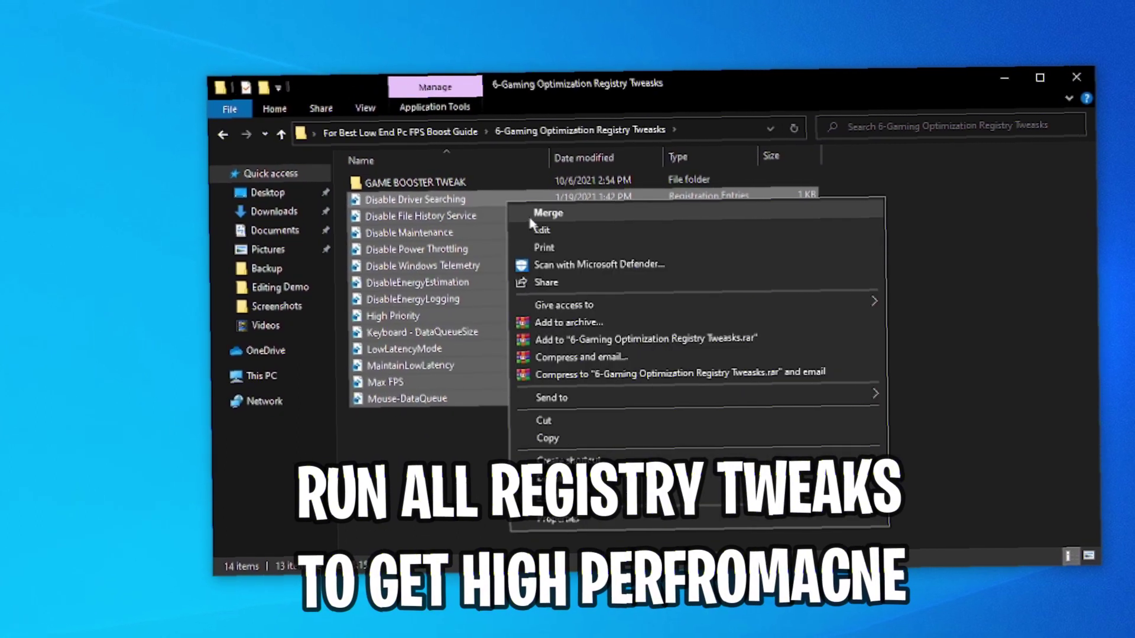
click(410, 421)
- View the file actions for Mouse-DataQueue and for the folder's entire contents, and clear the selection
click(408, 400)
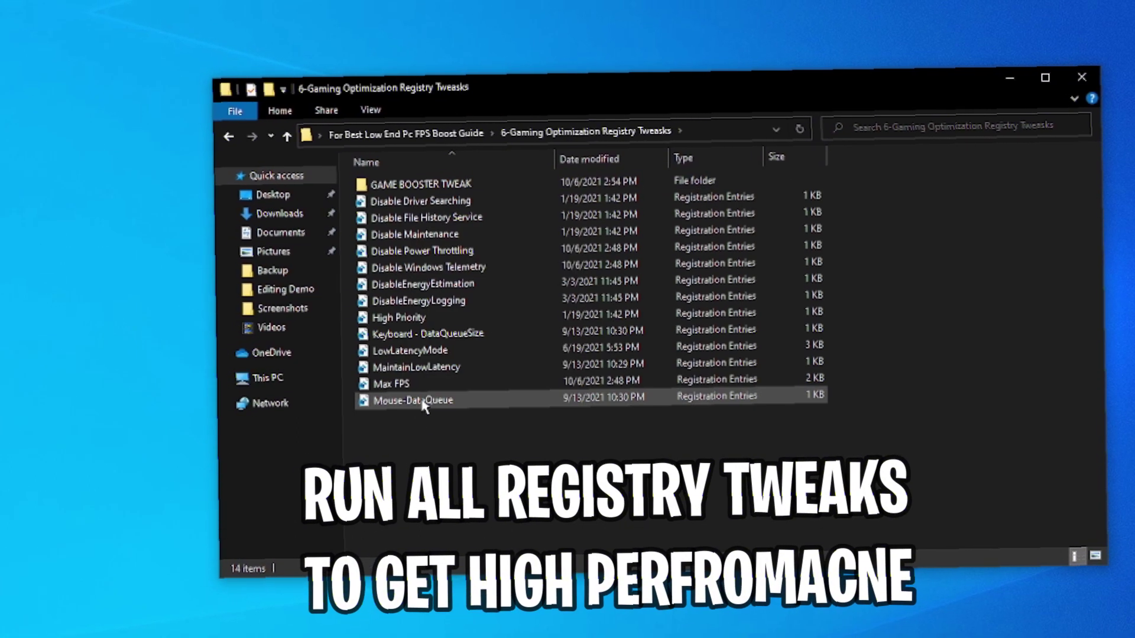
right_click(426, 400)
click(362, 445)
drag(368, 438, 430, 187)
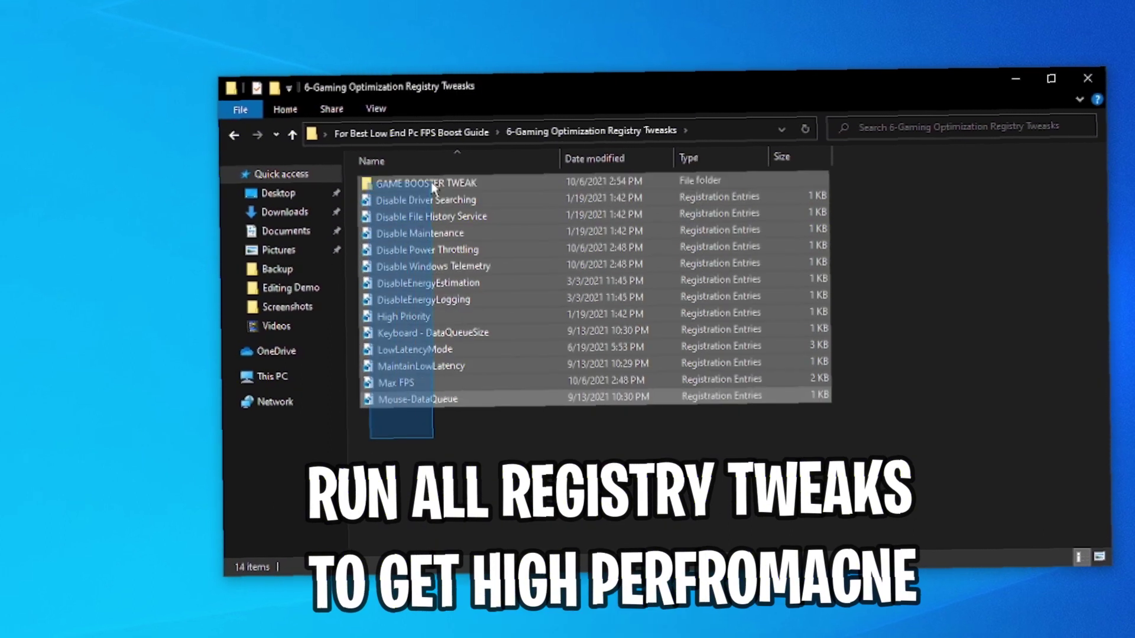
right_click(441, 203)
click(366, 449)
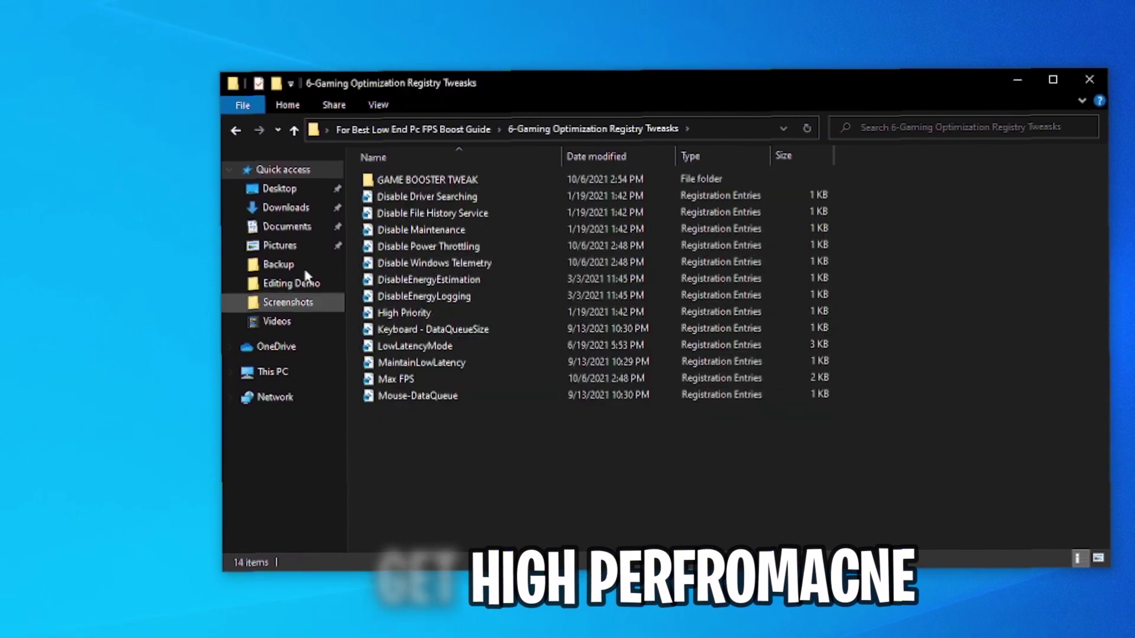
- Open the 7-Clean Junk Files folder and start Disk Cleanup for the C: drive
click(235, 130)
double_click(414, 279)
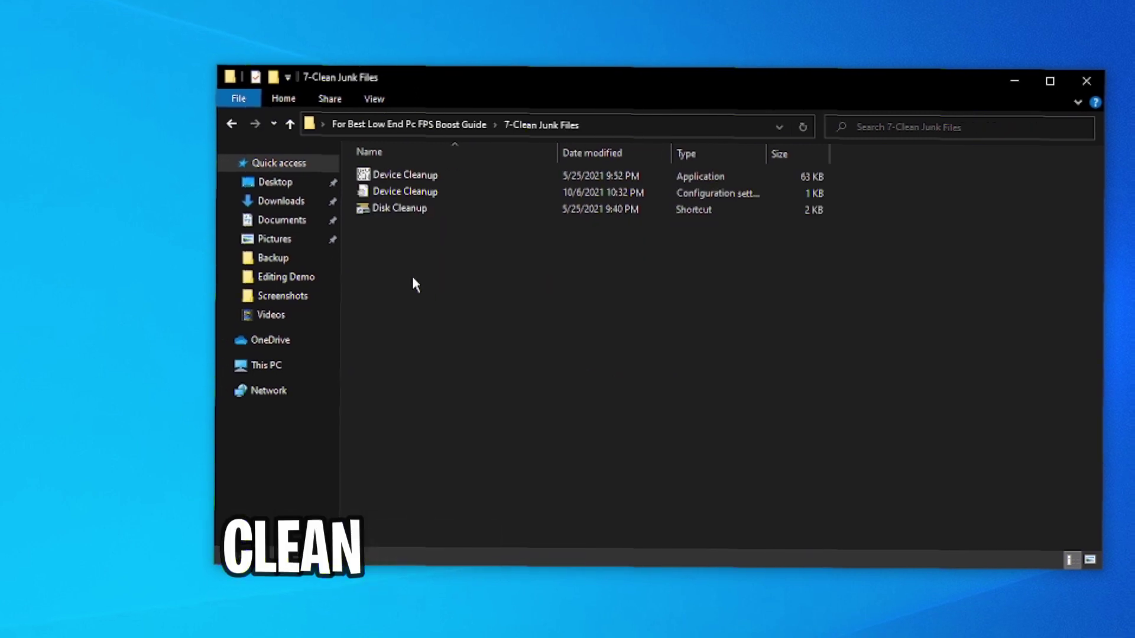
click(399, 212)
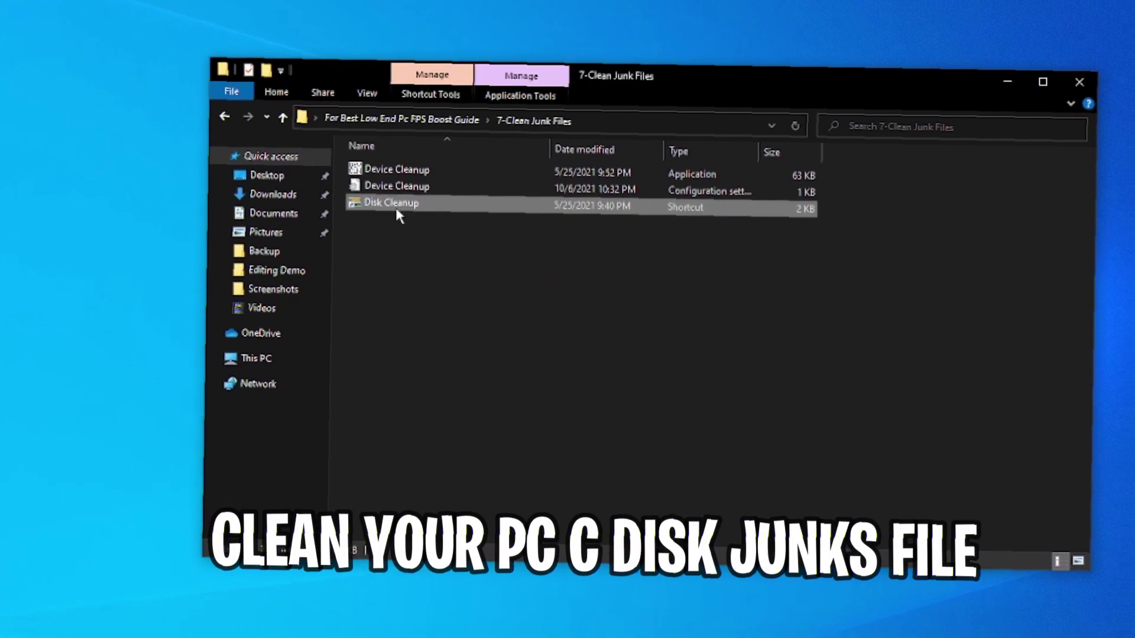
double_click(418, 203)
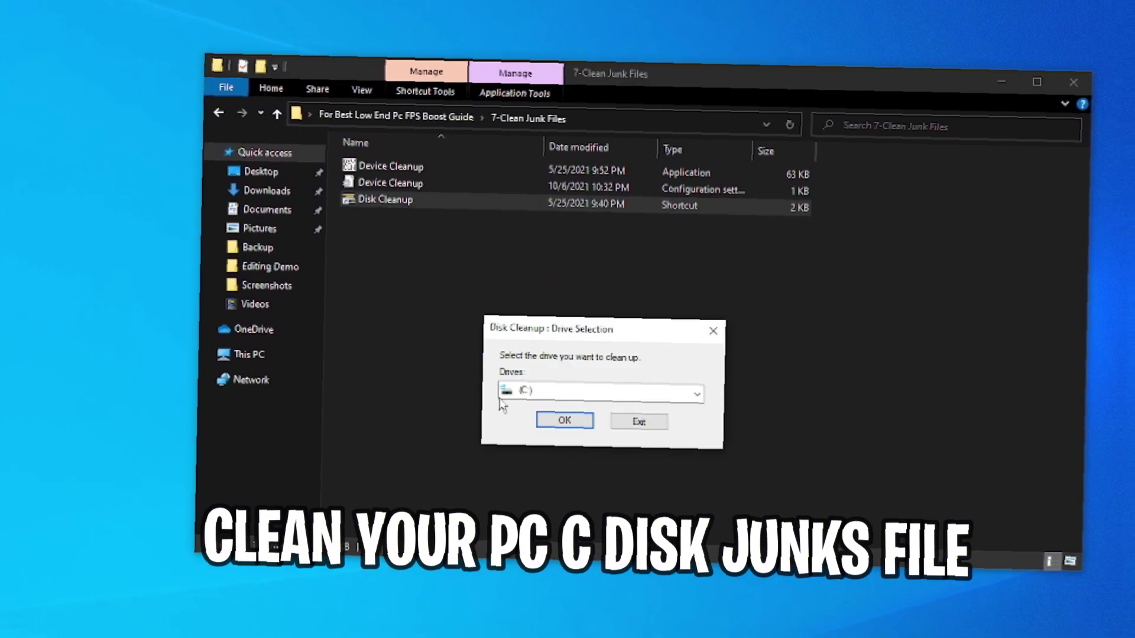
click(545, 420)
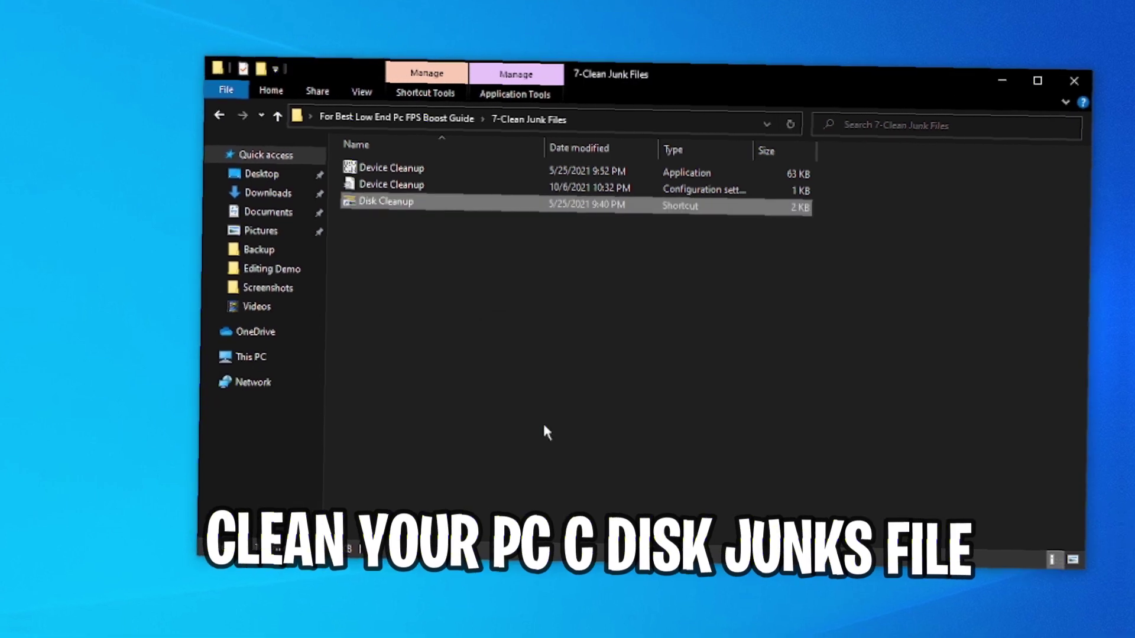
- Run the C: drive cleanup with Recycle Bin, Temporary files and Thumbnails among the ticked file types
drag(101, 57, 655, 177)
scroll(506, 302, down, 2)
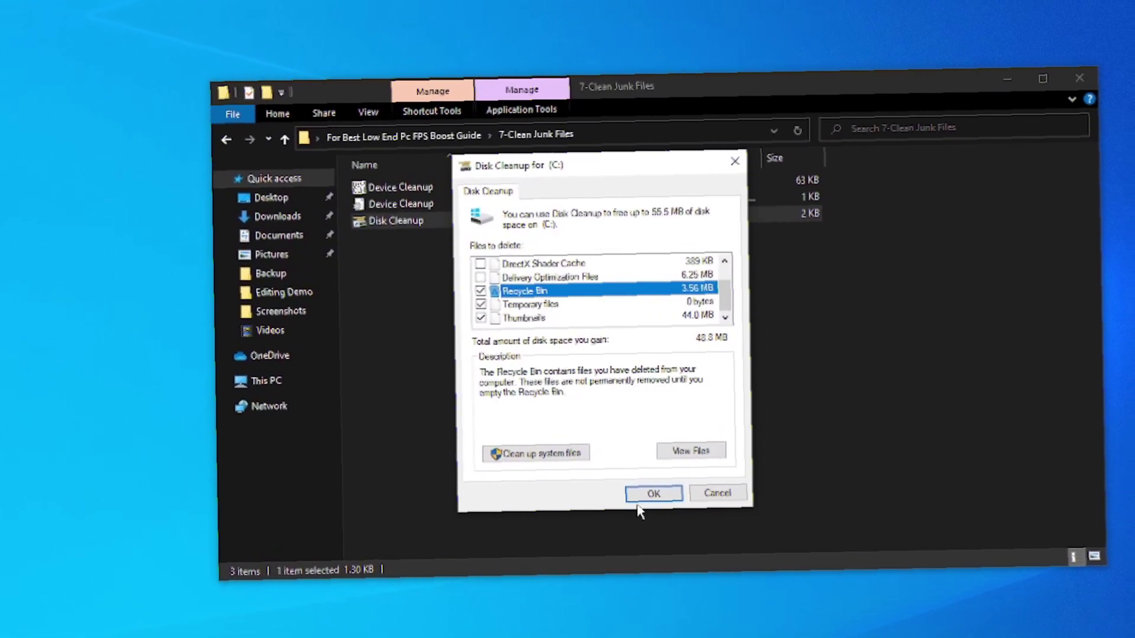
click(656, 495)
click(640, 412)
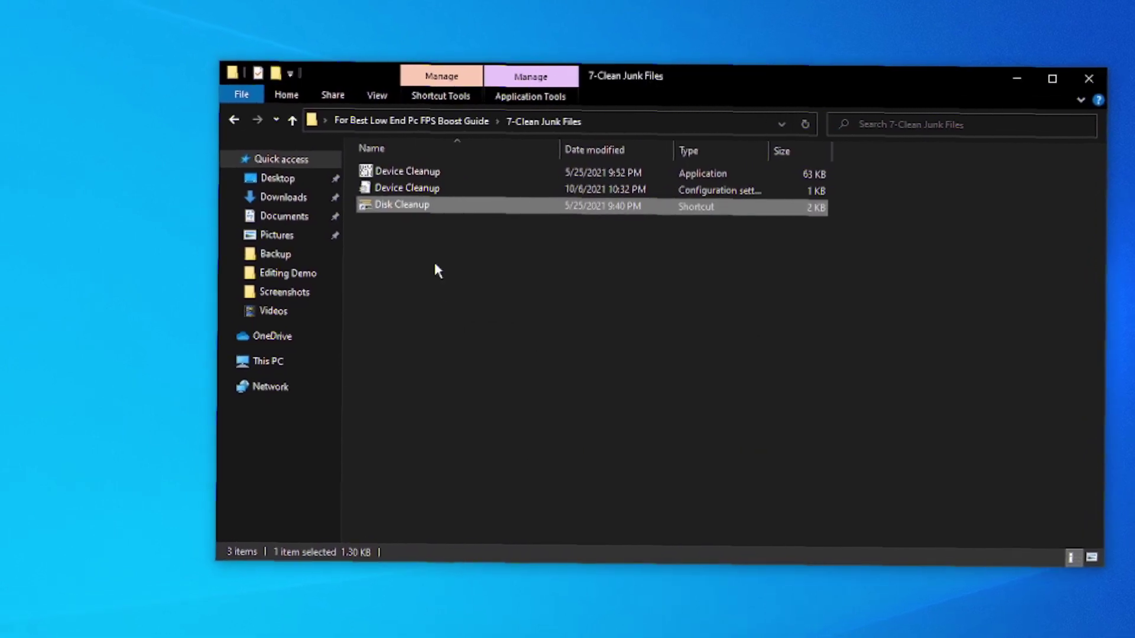
- Open the Low End PC folder in 8-Fortnite Config Files and copy its GameUserSettings file
click(381, 118)
click(407, 288)
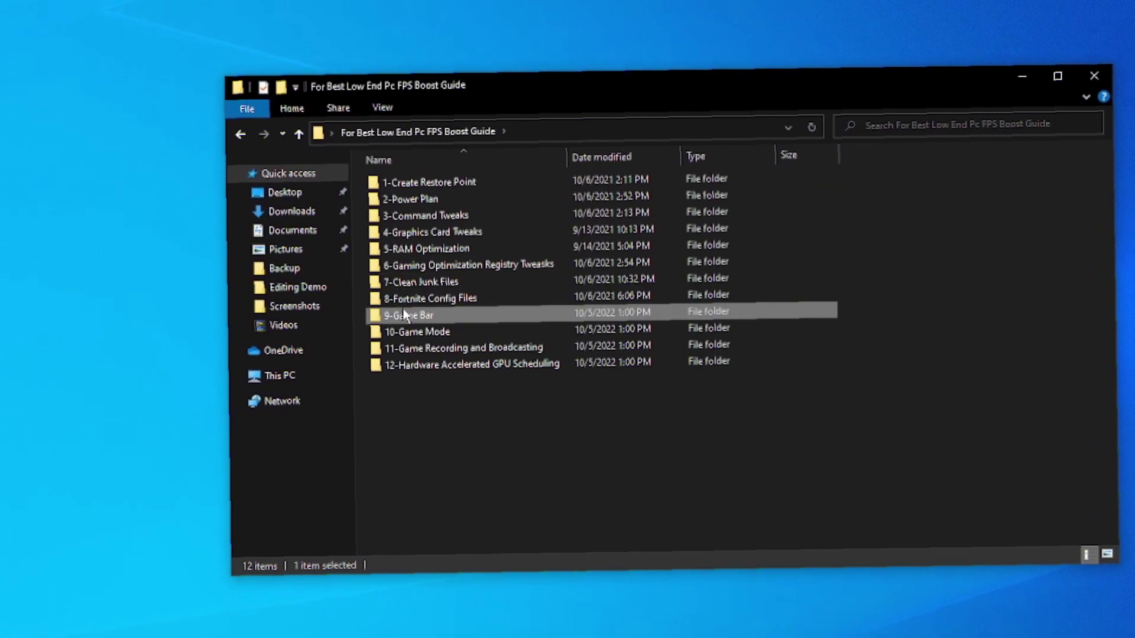
double_click(411, 301)
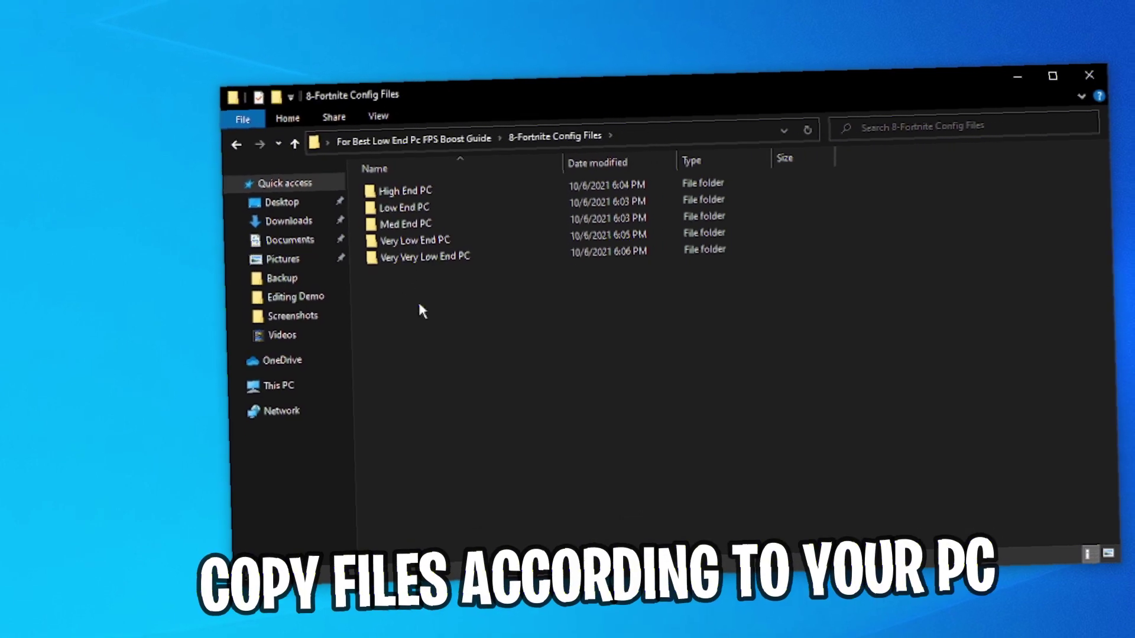
double_click(400, 211)
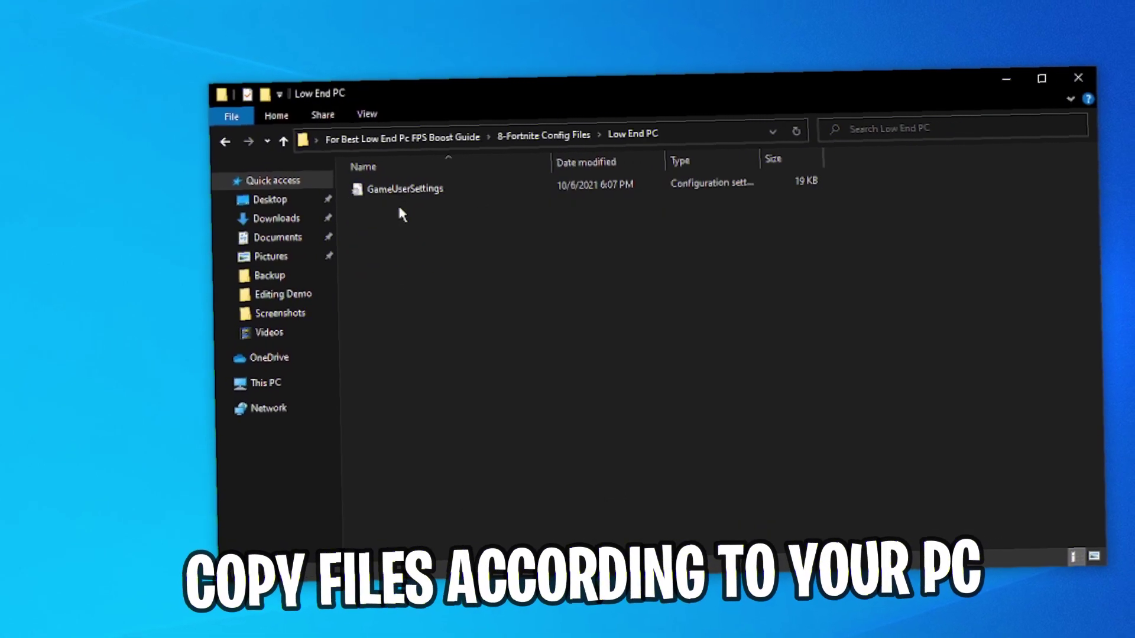
right_click(397, 189)
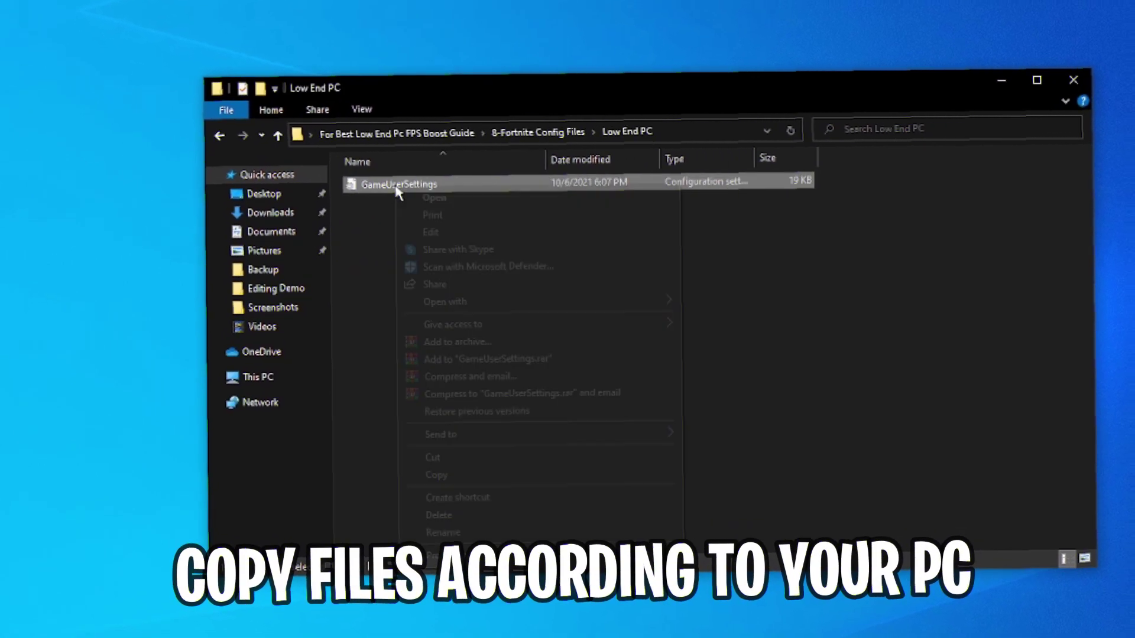
click(436, 475)
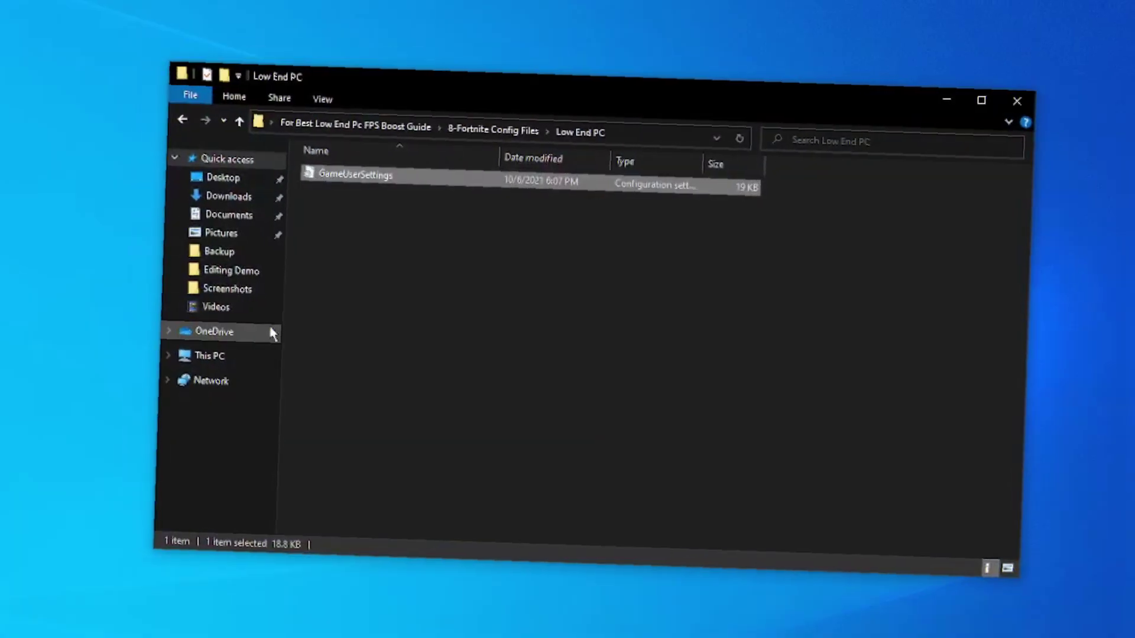
- Go to the FortniteGame\Saved\Config\WindowClient folder on Local Disk (D:)
click(217, 356)
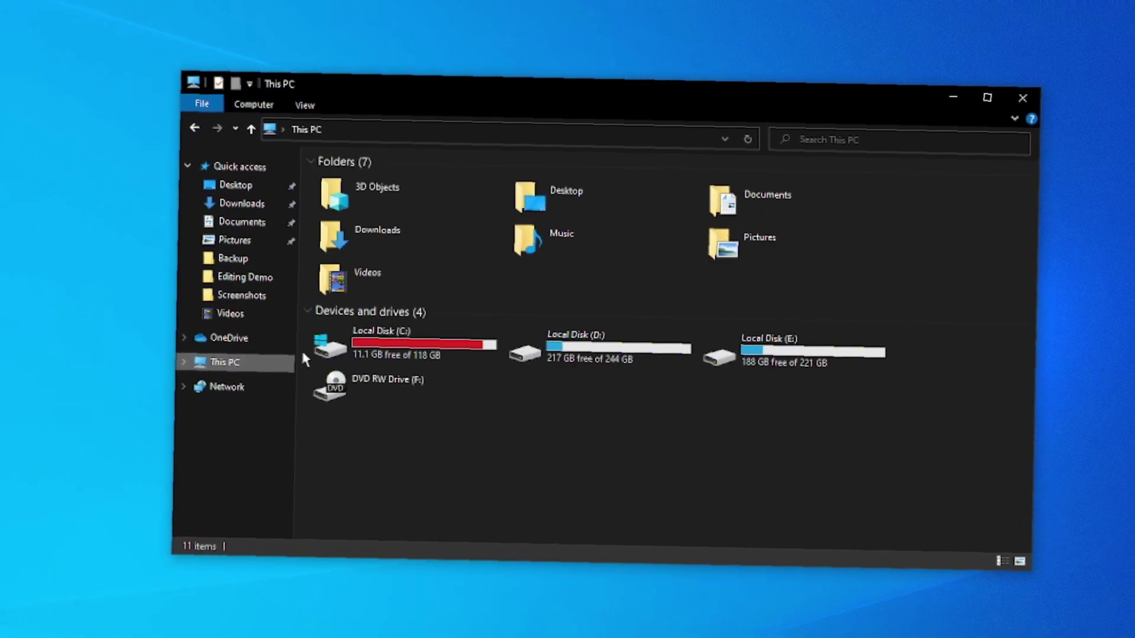
double_click(576, 346)
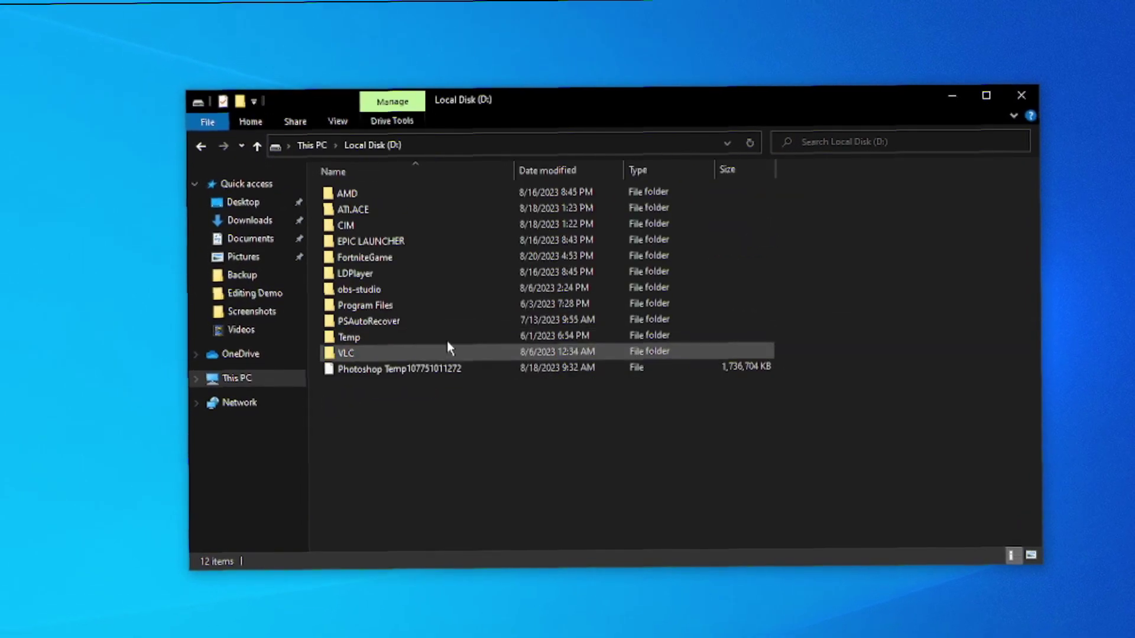
double_click(395, 265)
double_click(387, 209)
double_click(371, 224)
double_click(374, 224)
- Paste the copied GameUserSettings file into WindowClient, replacing the existing one
right_click(374, 231)
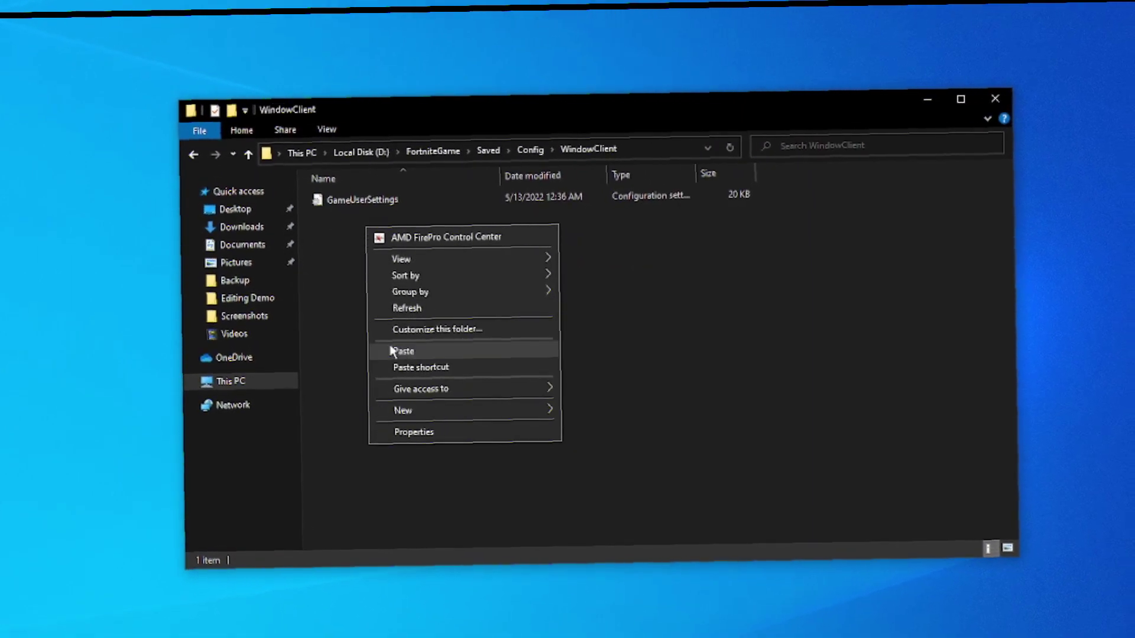
click(408, 357)
drag(228, 200, 476, 276)
click(476, 296)
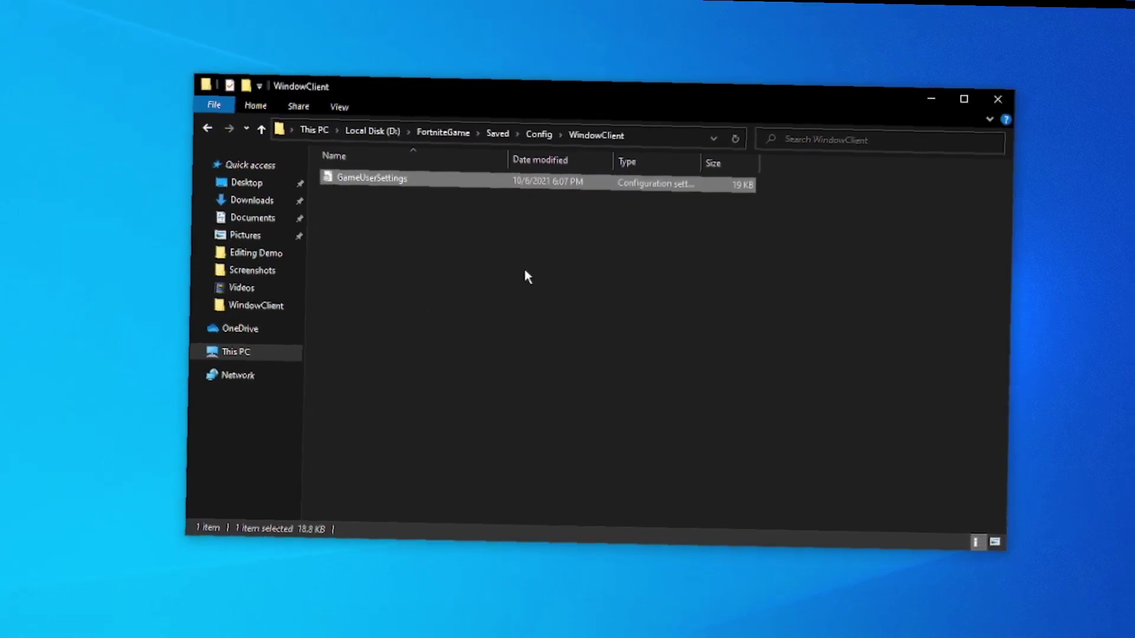
- Back out to the FortniteGame folder, close its window, and reopen the For Best Low End Pc FPS Boost Guide folder
click(209, 127)
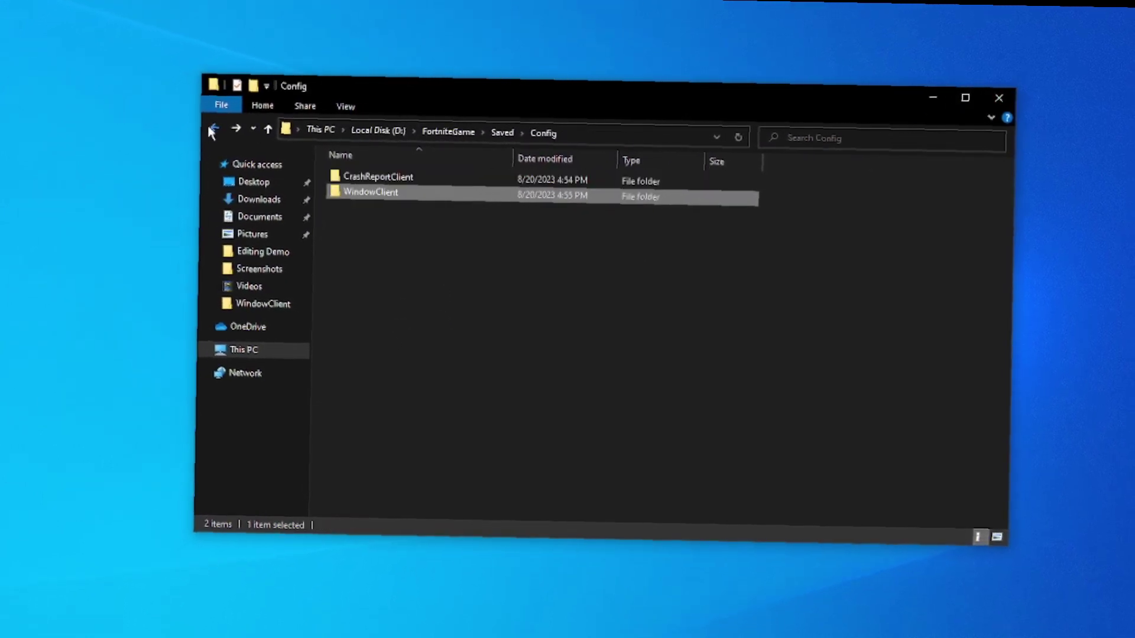
click(209, 127)
click(210, 129)
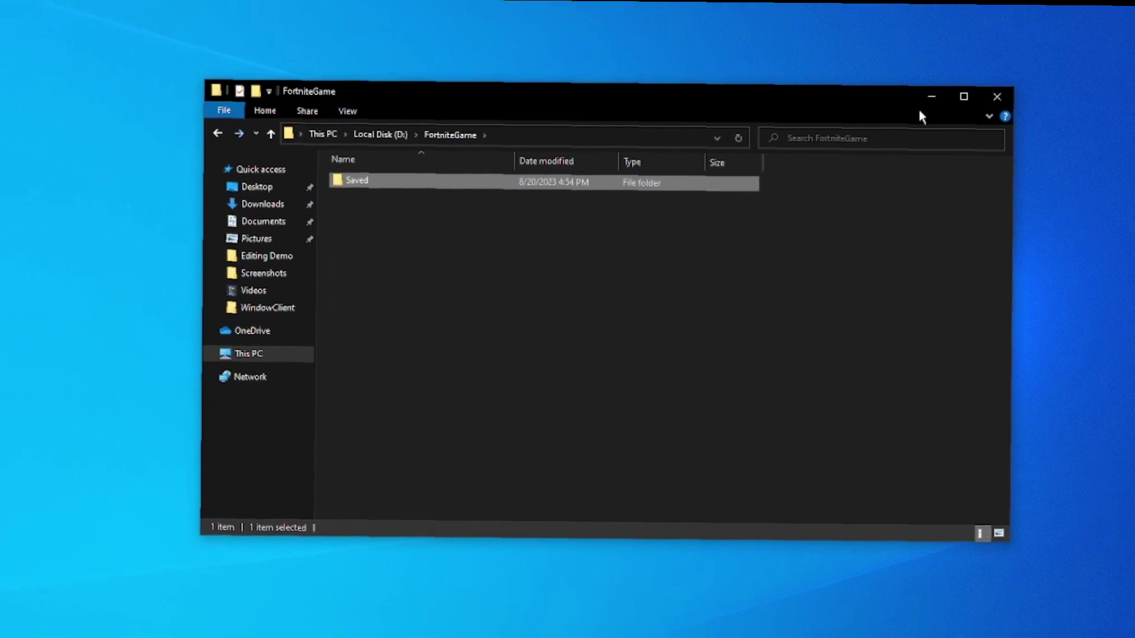
click(999, 96)
double_click(612, 194)
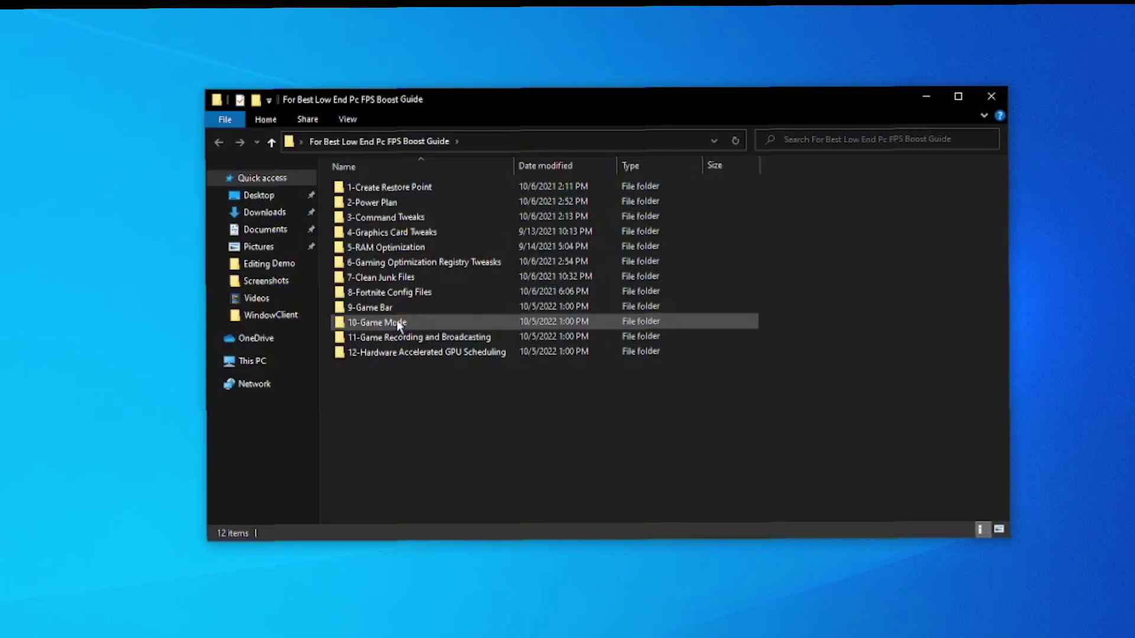
- Open 9-Game Bar, show the Merge option for Turn On Xbox Game Bar without running it, and return to the guide folder
double_click(366, 310)
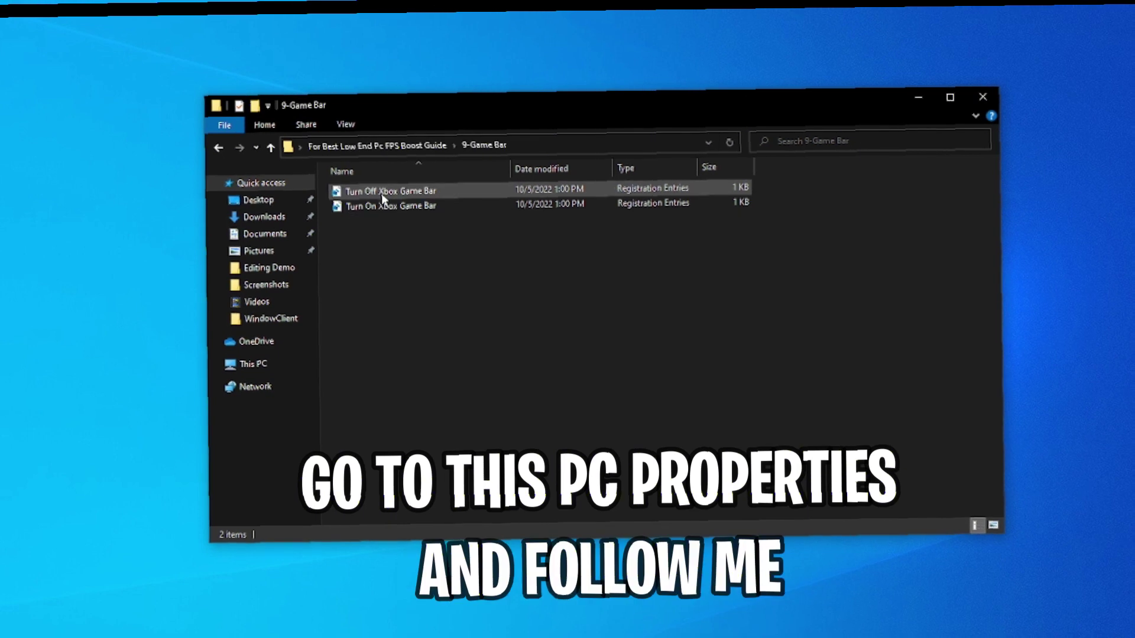
right_click(401, 208)
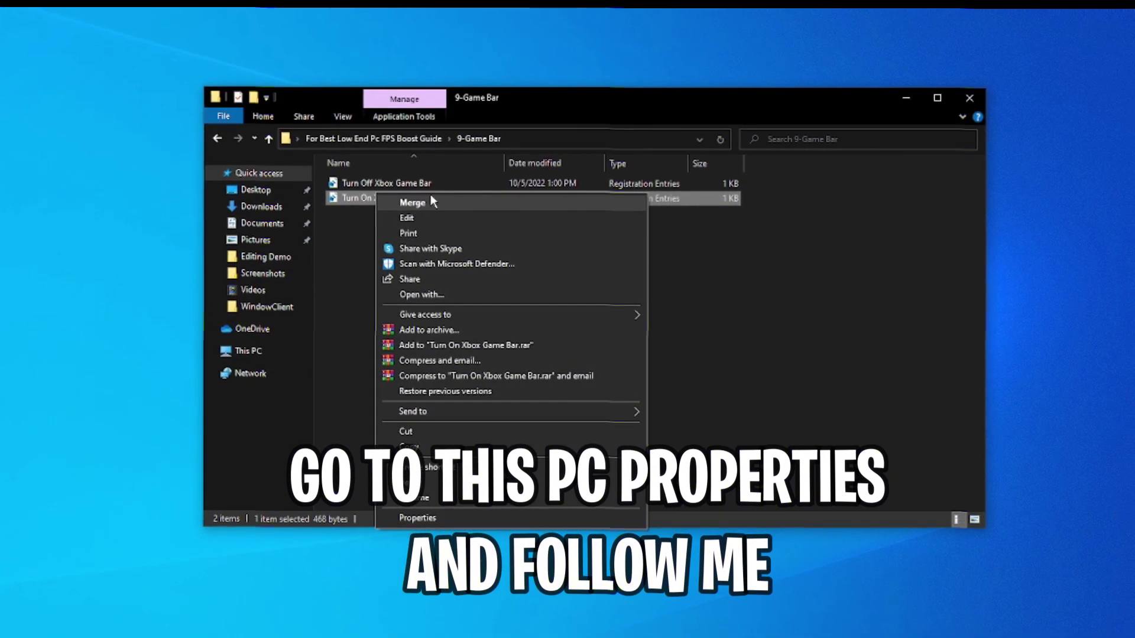
click(321, 177)
click(326, 139)
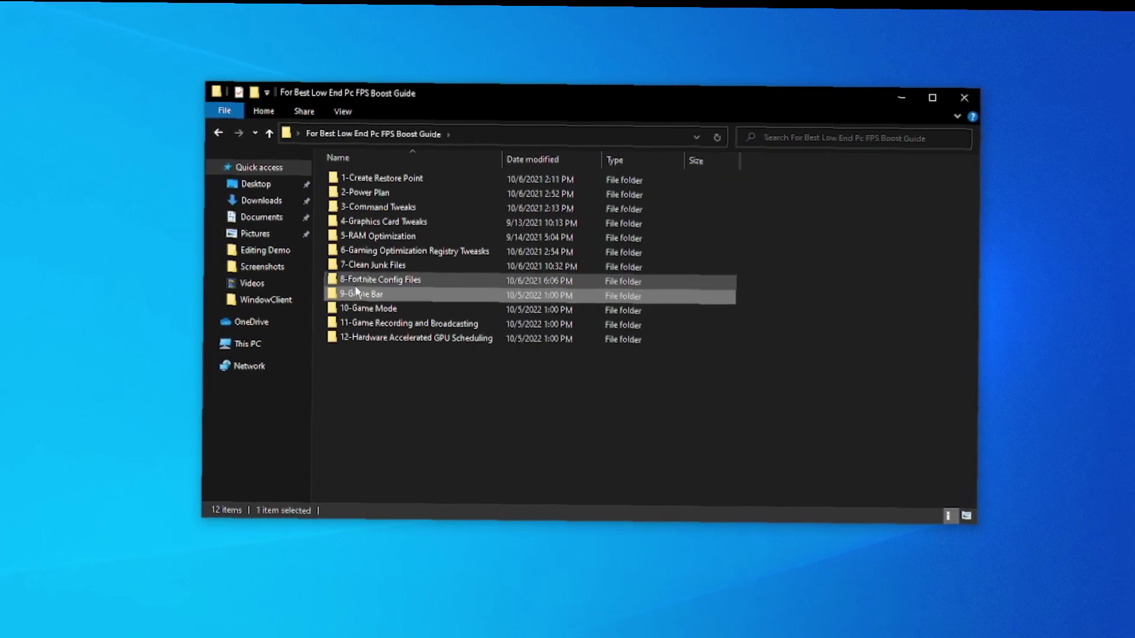
- Open 10-Game Mode and show the Merge option for the Turn_on_Game_Mode registry file without running it
double_click(366, 305)
right_click(387, 198)
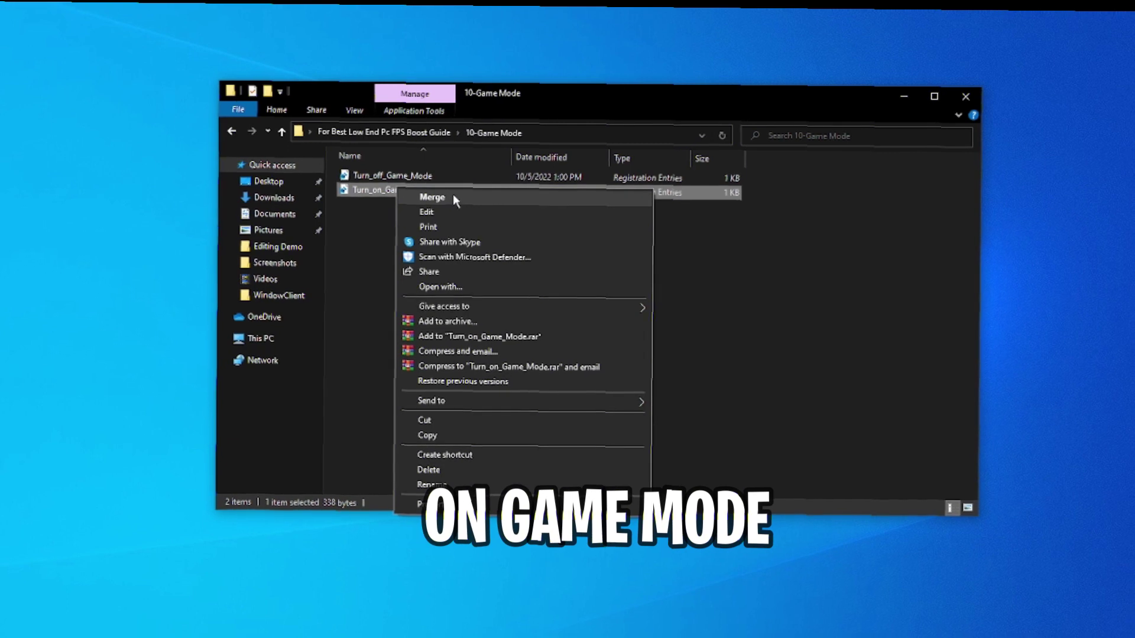
click(365, 213)
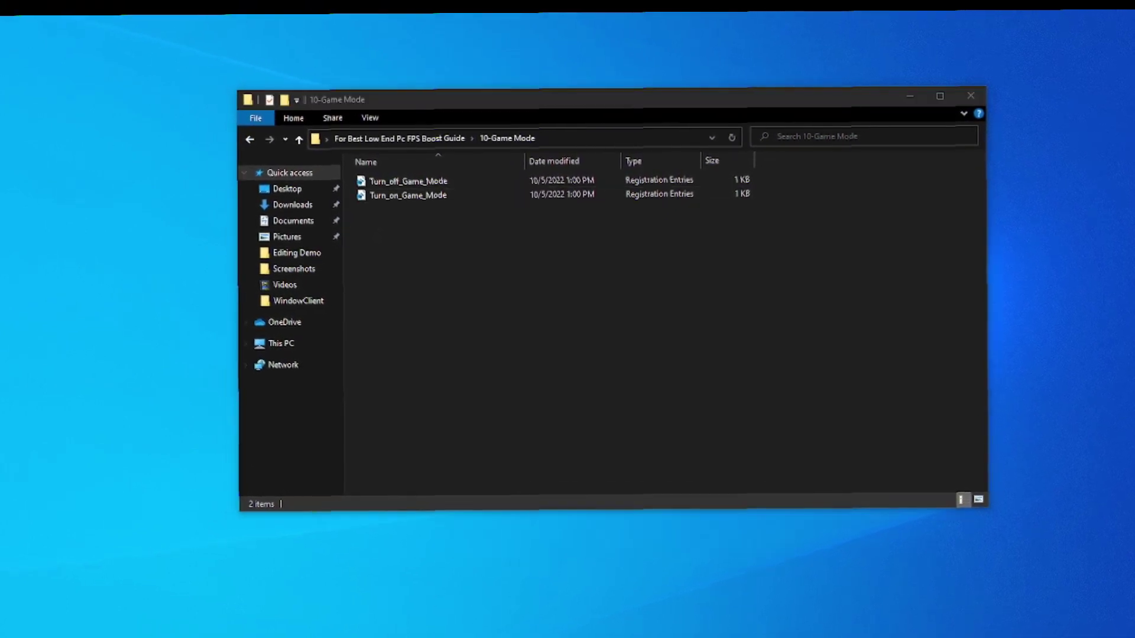
- Search Windows for "game", check the Game Mode setting in Windows Settings, and close Settings
click(152, 632)
text(game)
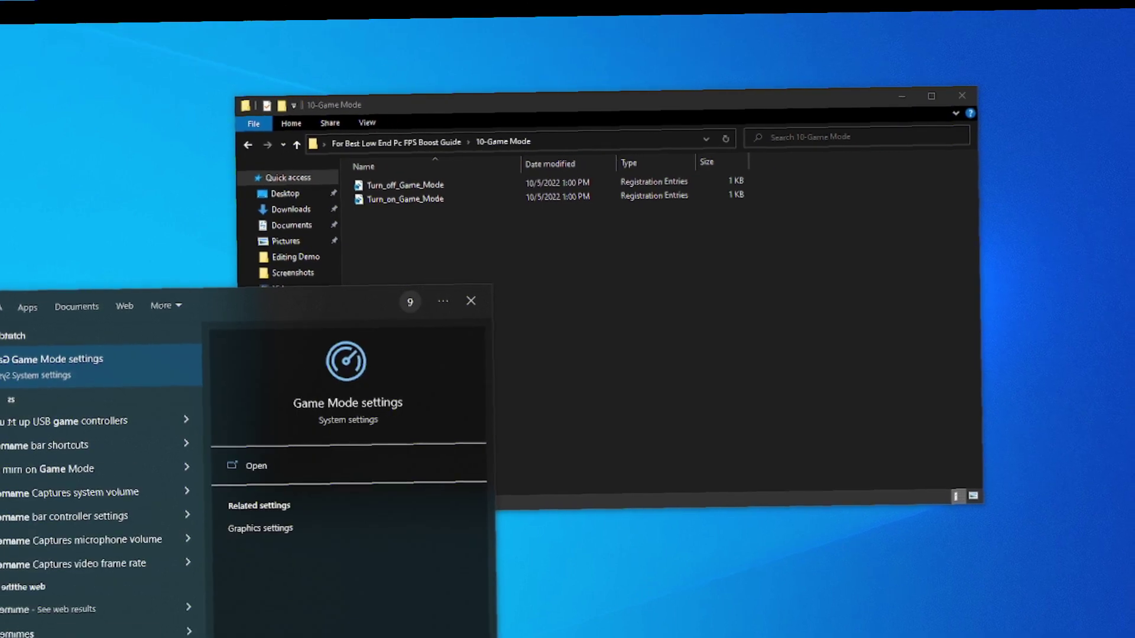
click(245, 464)
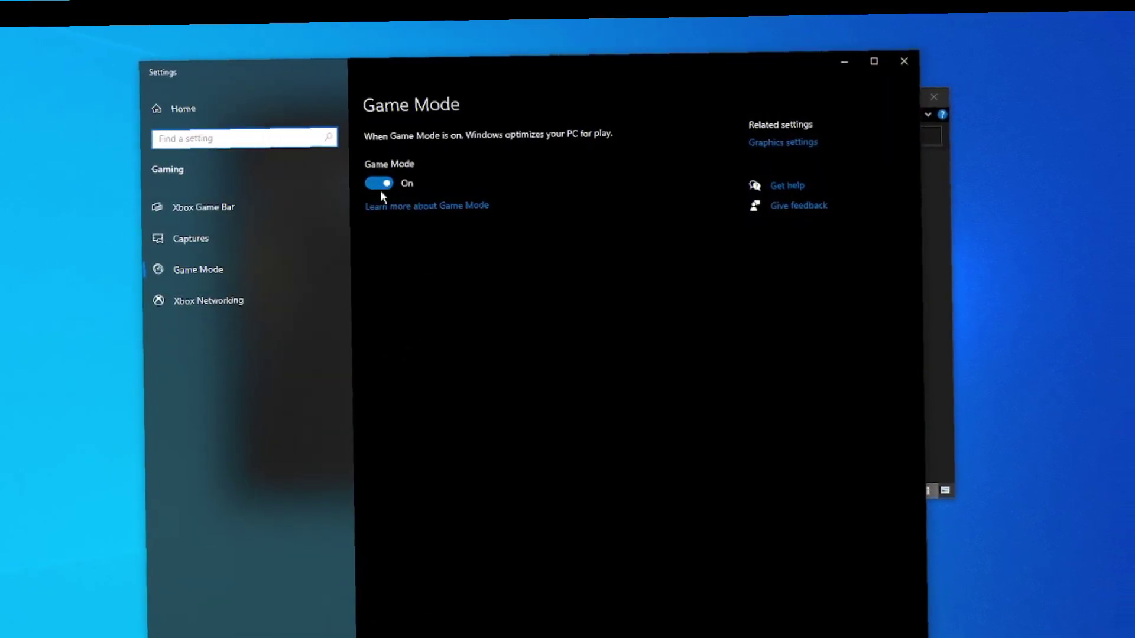
click(904, 61)
- Choose Merge for the Turn_on_Game_Mode registry file and return to the guide folder
click(375, 190)
right_click(376, 190)
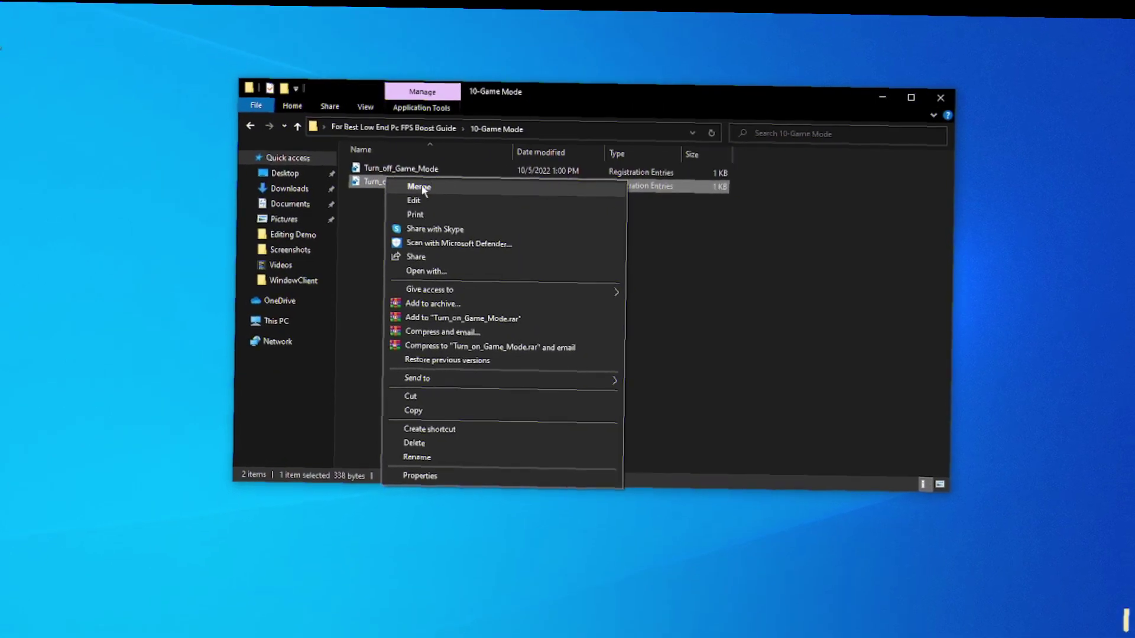
click(420, 188)
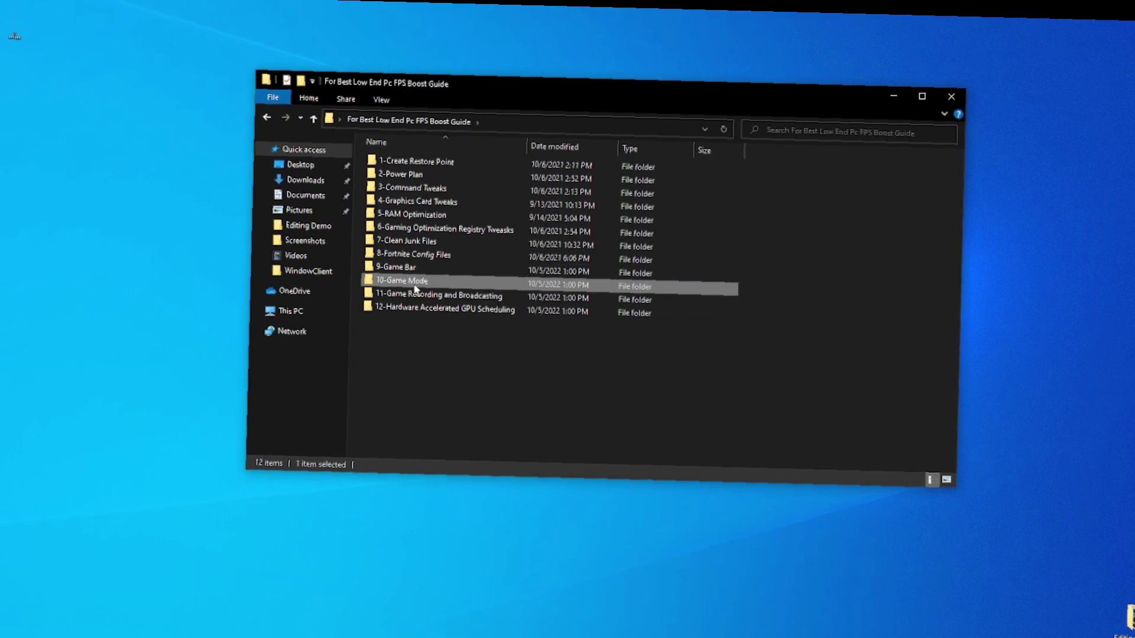
- Open 11-Game Recording and Broadcasting and choose Merge for the Disable Windows Game Recording Broadcasting registry file
double_click(402, 296)
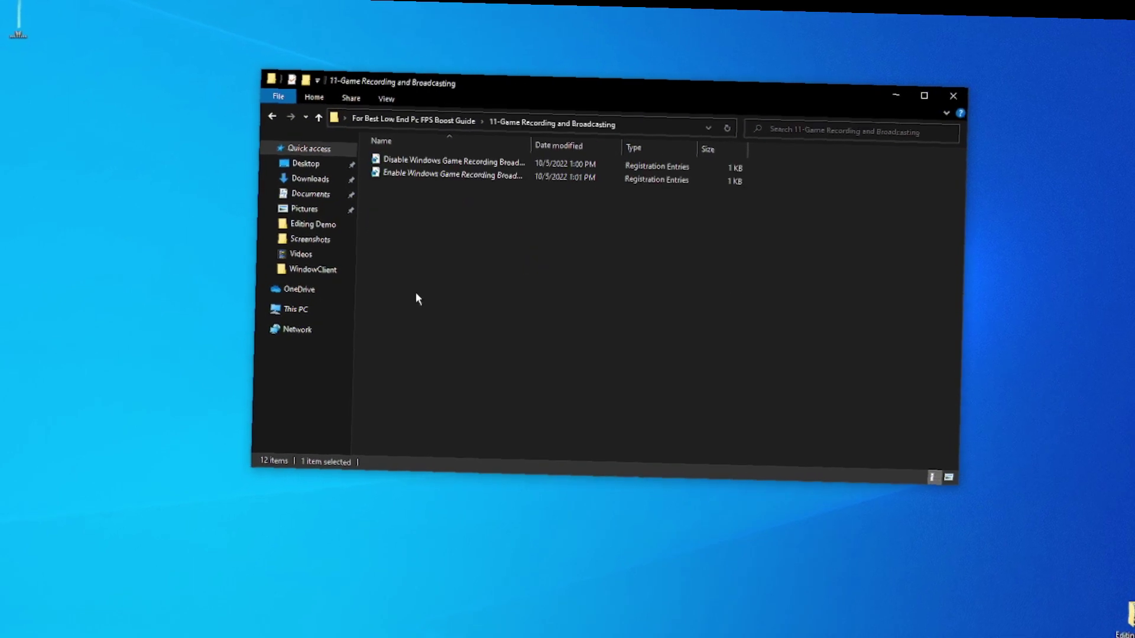
right_click(430, 161)
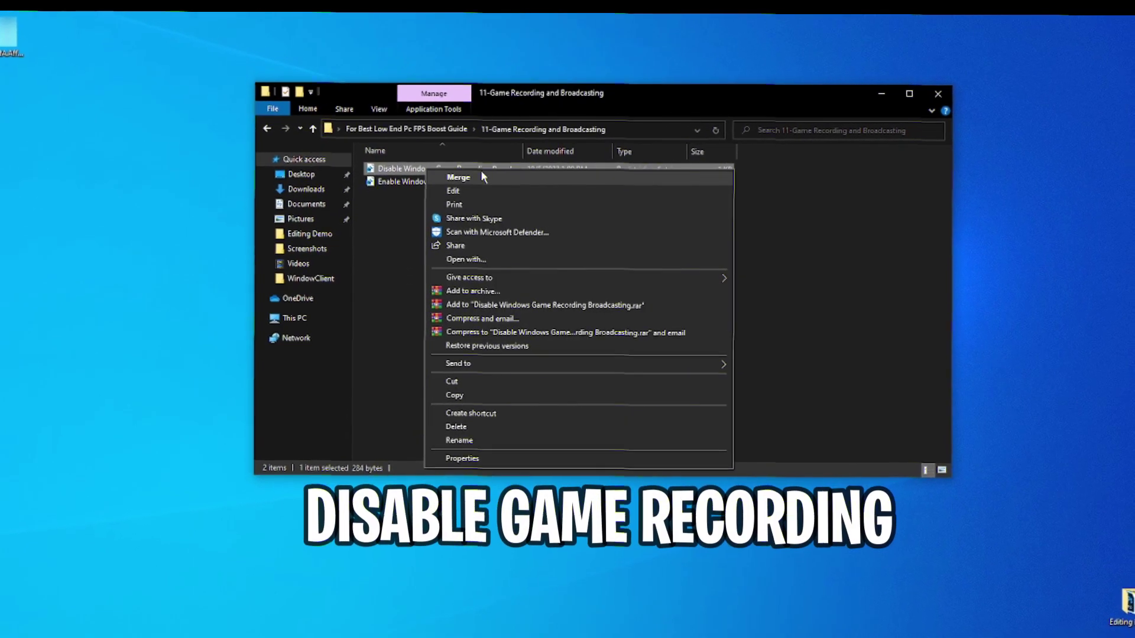
click(447, 185)
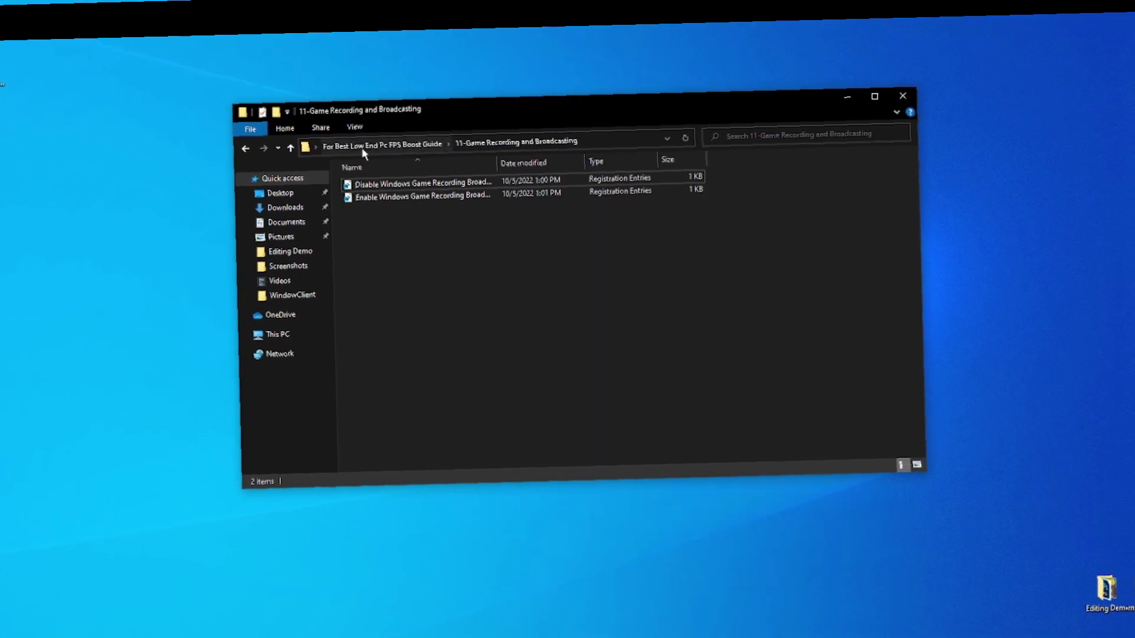
- Open 12-Hardware Accelerated GPU Scheduling and show the Merge option for the Enable registry file without running it
click(378, 145)
click(394, 322)
double_click(395, 325)
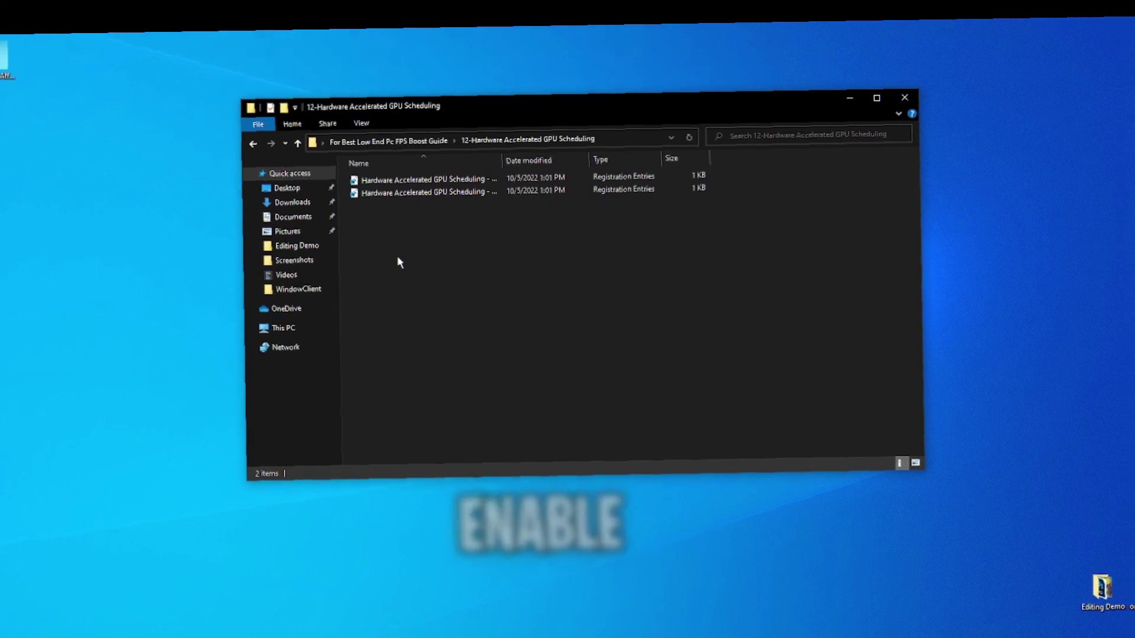
click(438, 187)
right_click(441, 185)
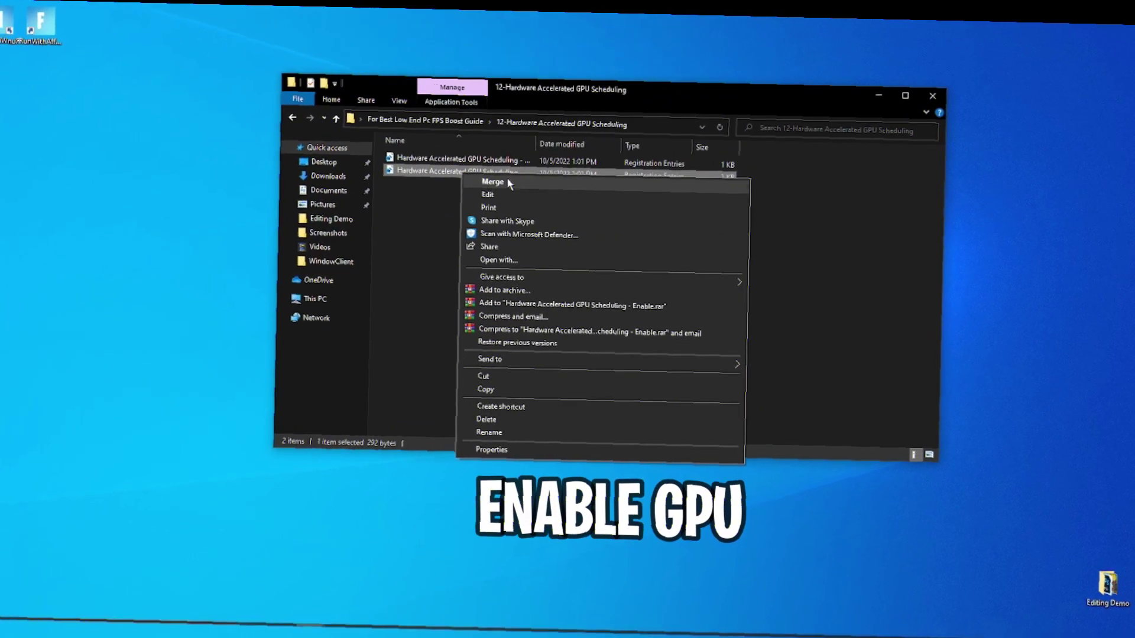
click(356, 141)
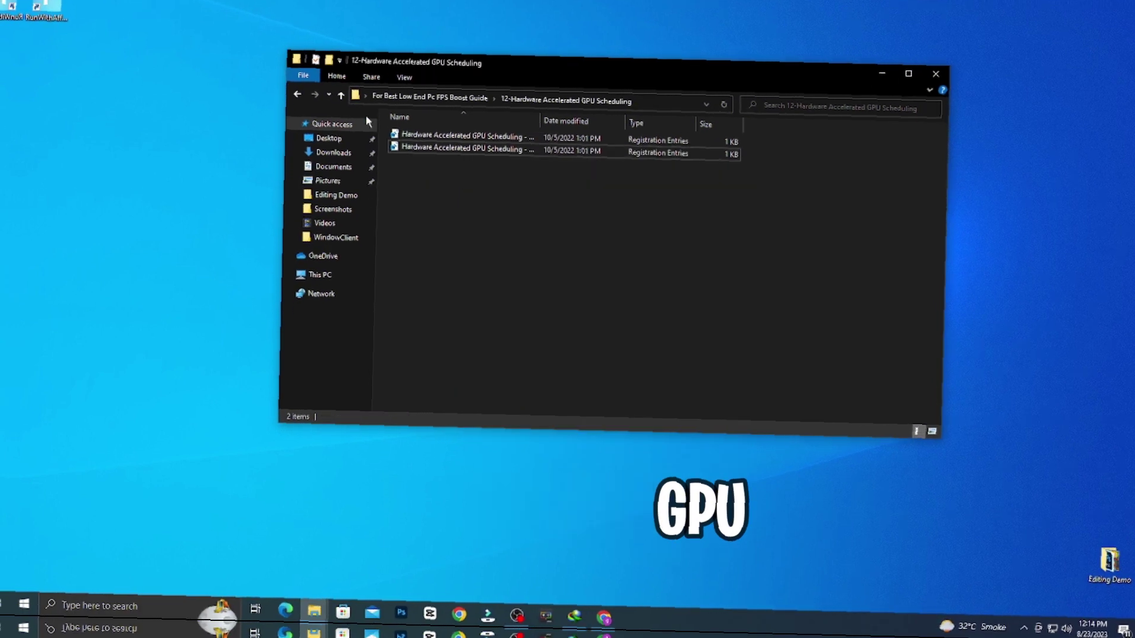
- Return to the guide folder and close its window to go back to the desktop
click(298, 95)
drag(437, 340, 513, 321)
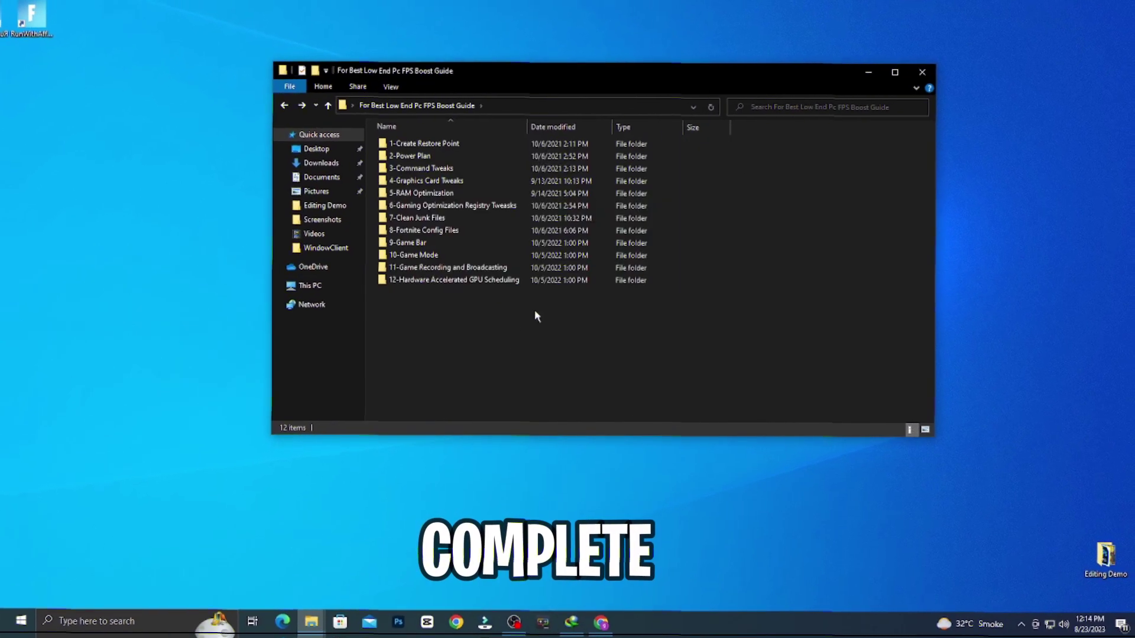
click(908, 74)
right_click(549, 259)
click(559, 308)
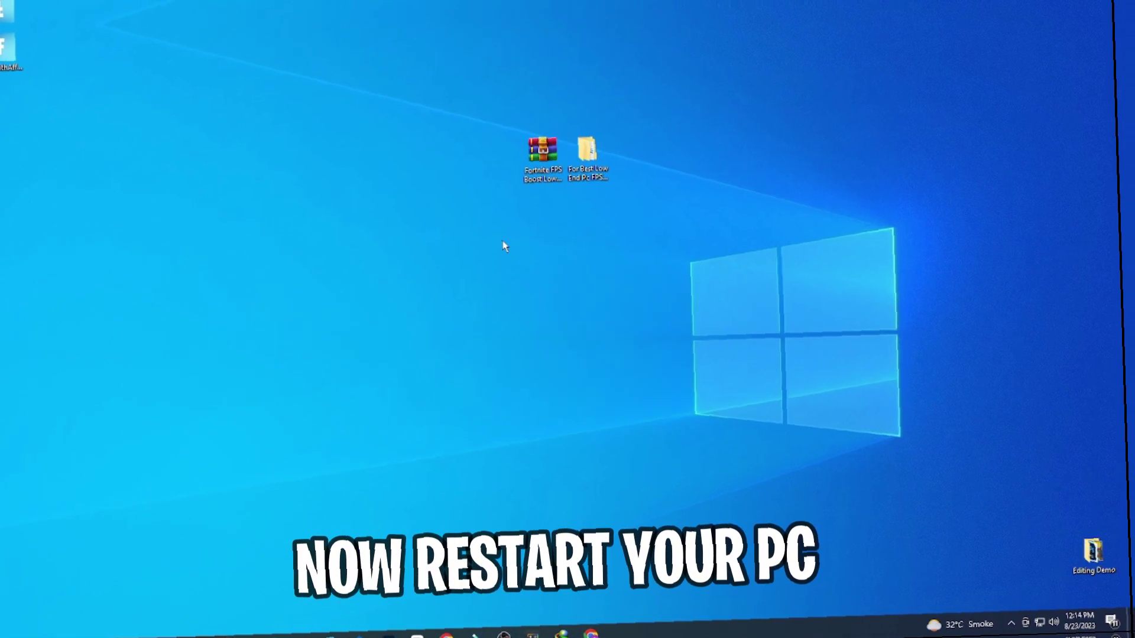